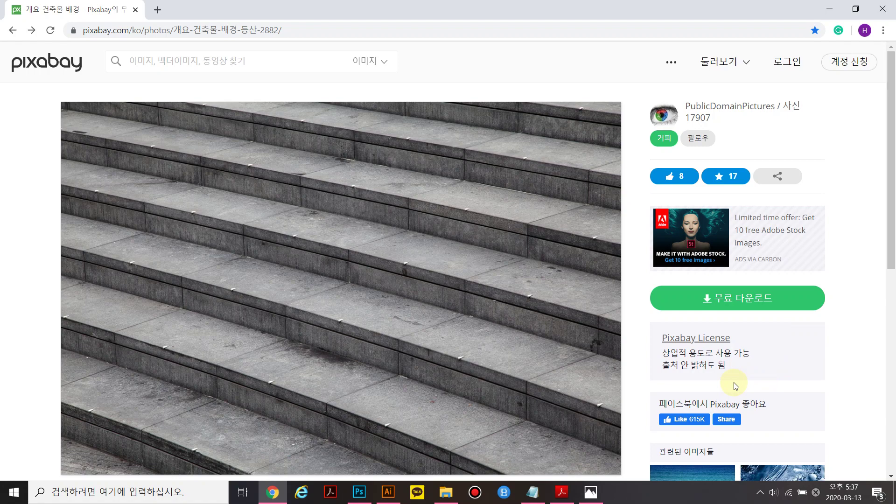
Step: Bring up the 별별축제.png photo preview and examine the arrow banner design
click(591, 491)
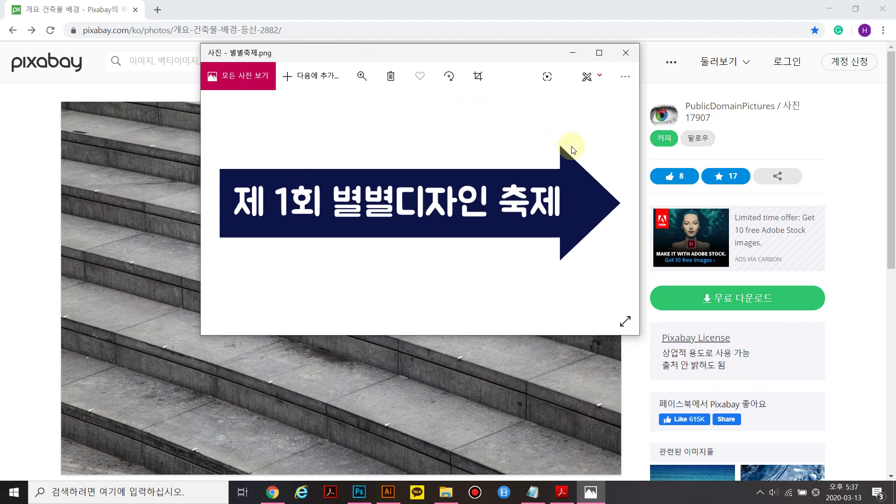
mouse_move(624, 213)
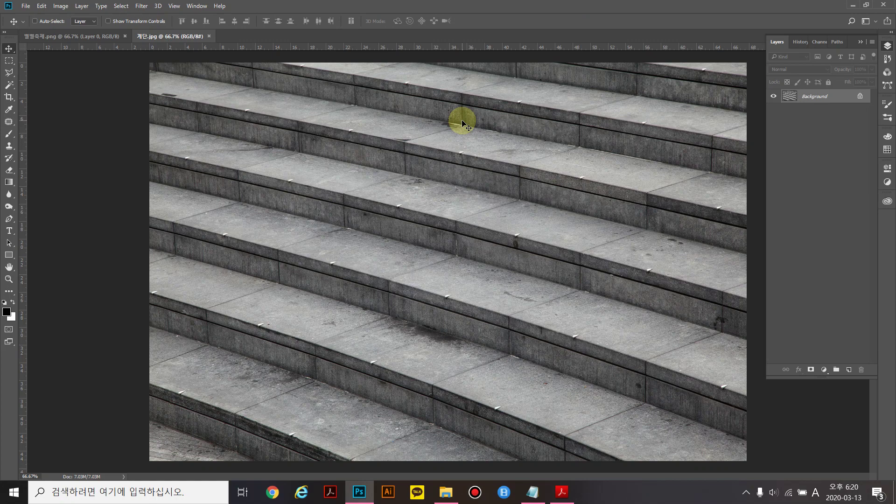
Step: Select the whole arrow banner canvas in 별별축제.png and copy it
click(87, 37)
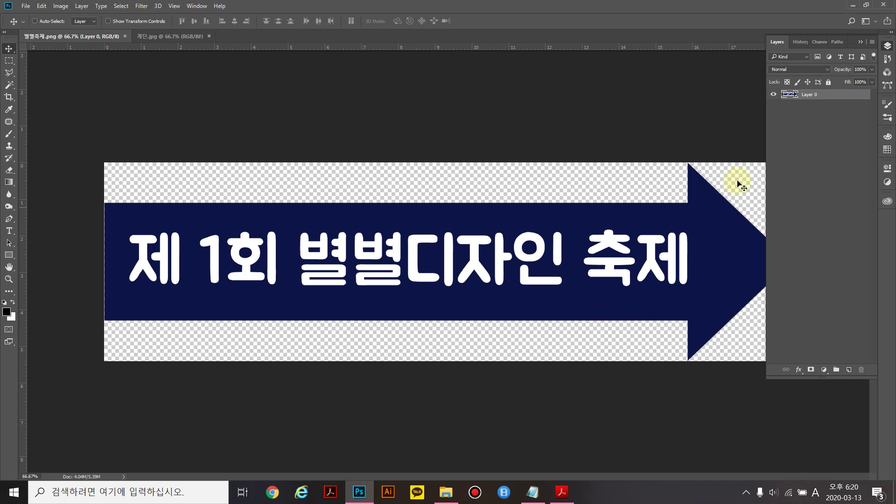
key(ctrl)
ctrl+click(829, 97)
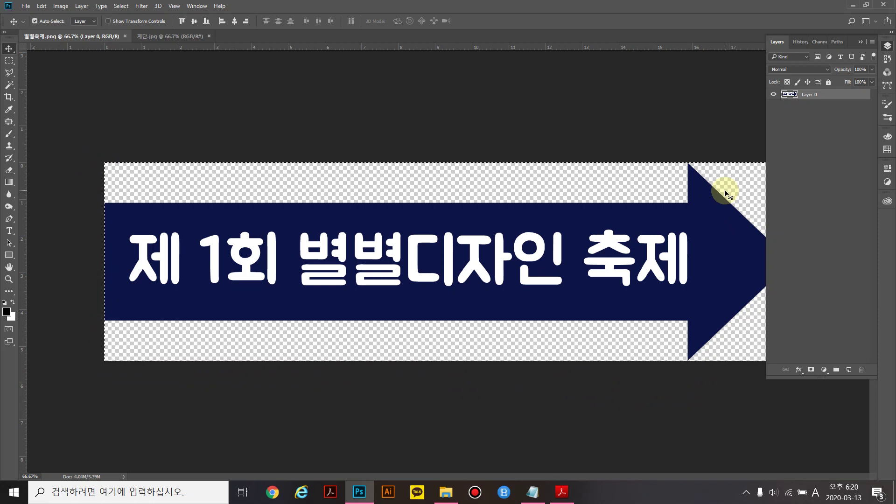
key(ctrl+minus)
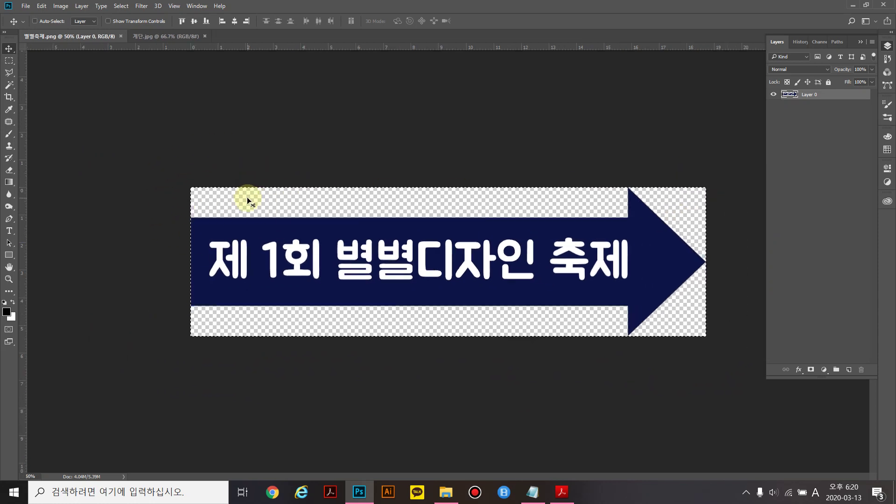
key(ctrl)
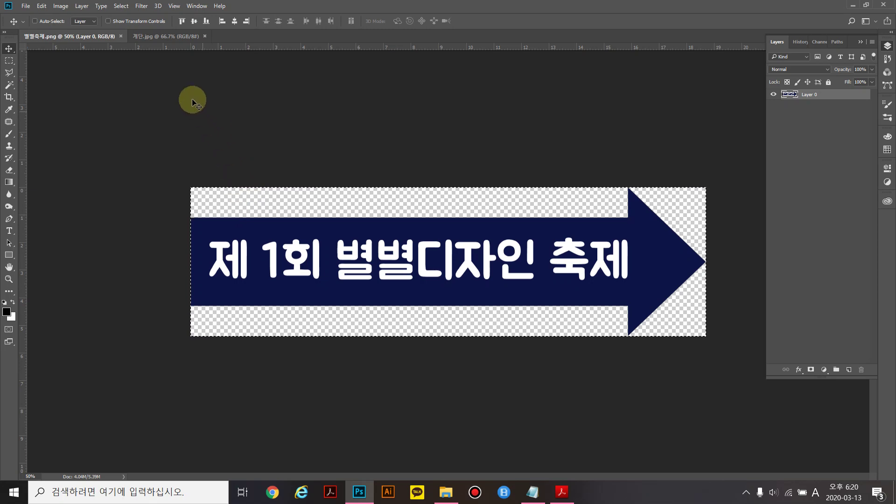
Step: Add a new empty layer to 계단.jpg and open the Vanishing Point filter on it
click(180, 37)
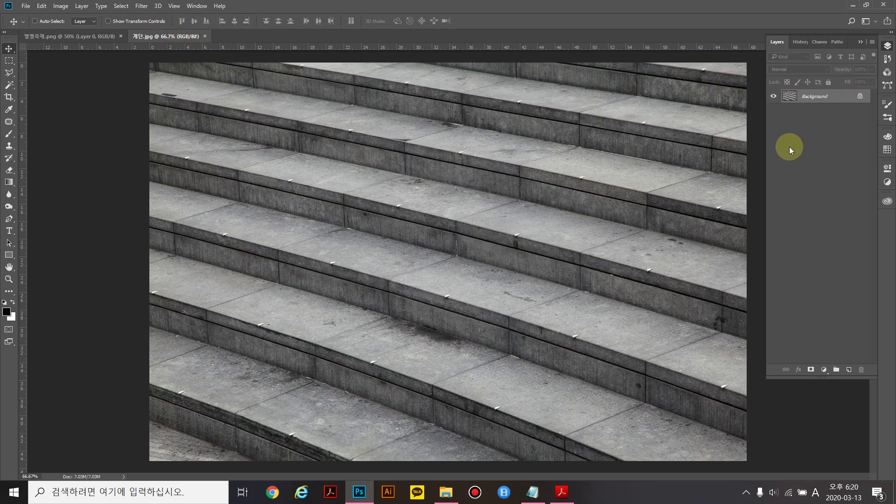
click(849, 370)
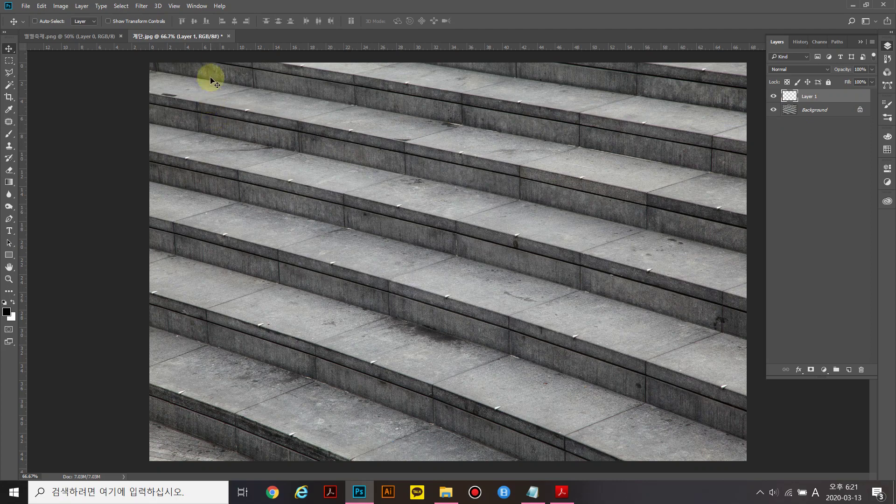
click(141, 8)
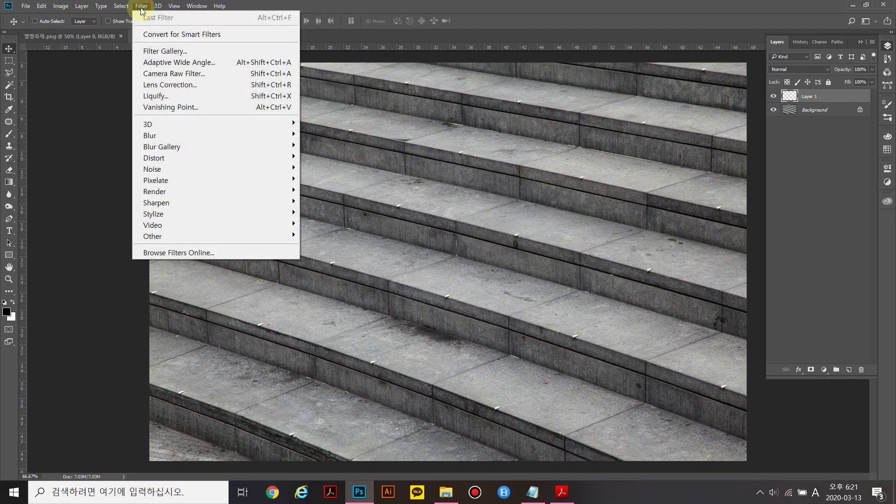
click(186, 107)
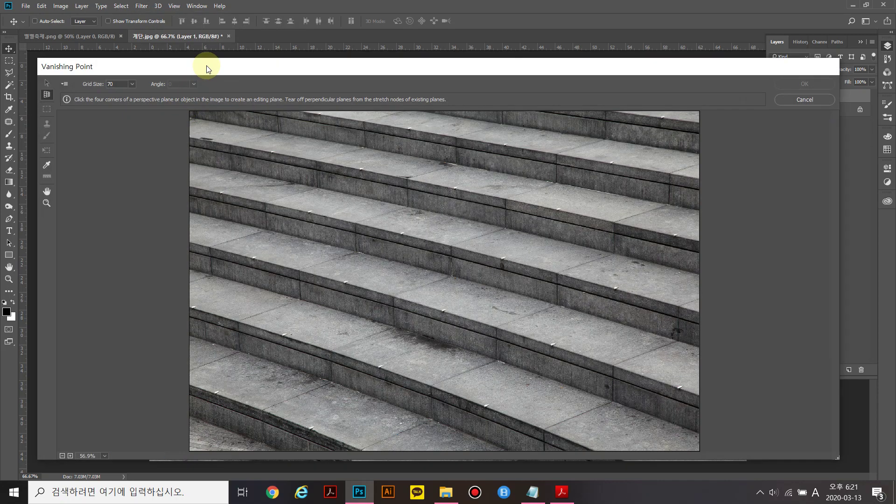
mouse_move(206, 67)
mouse_down()
mouse_move(222, 75)
mouse_move(208, 69)
mouse_up()
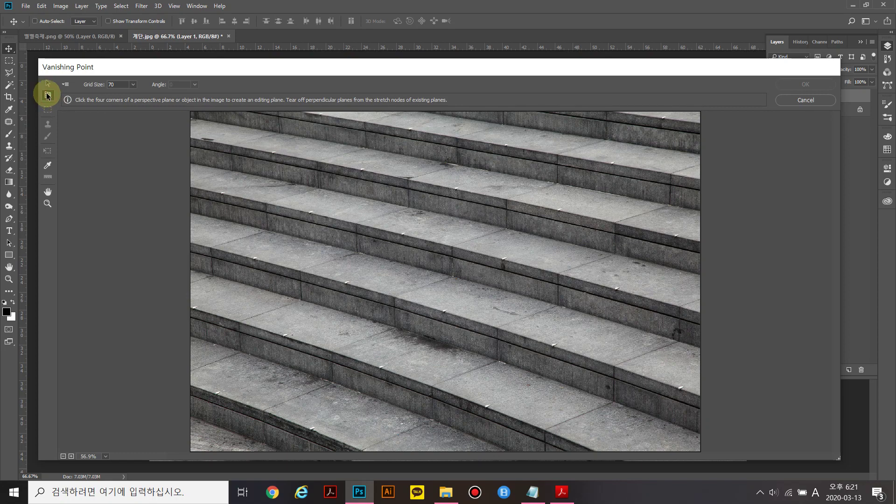
Step: Create a four-corner perspective plane on the central paving slab of the second-lowest full step, following its joints and edges
click(333, 352)
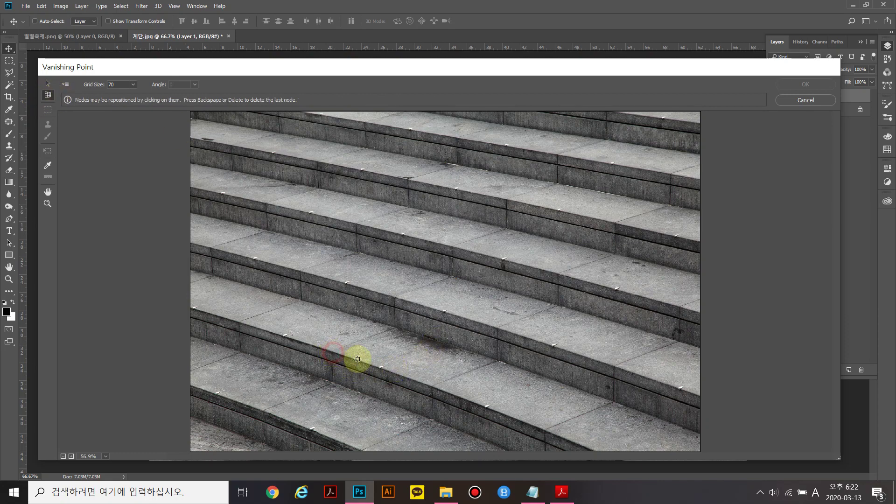
click(431, 387)
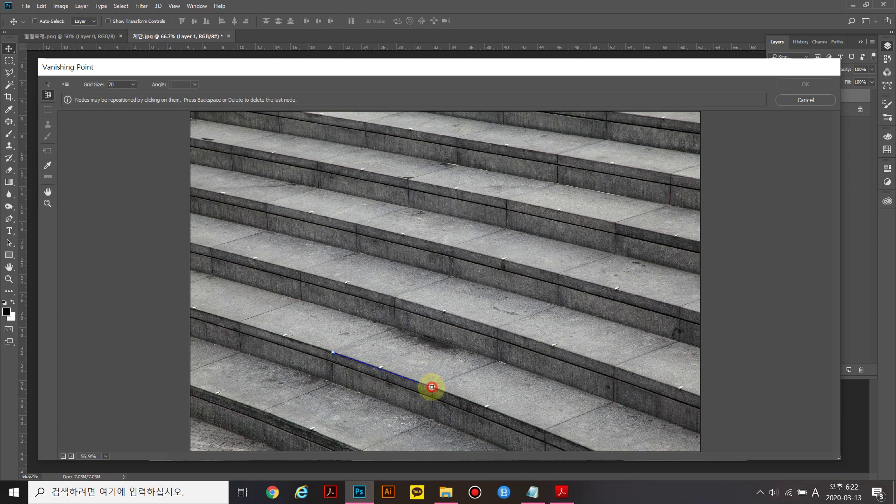
click(496, 360)
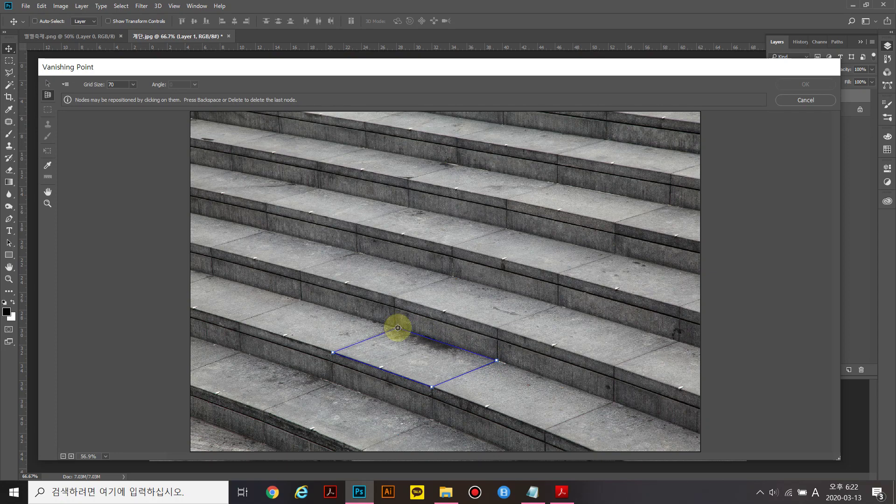
click(397, 327)
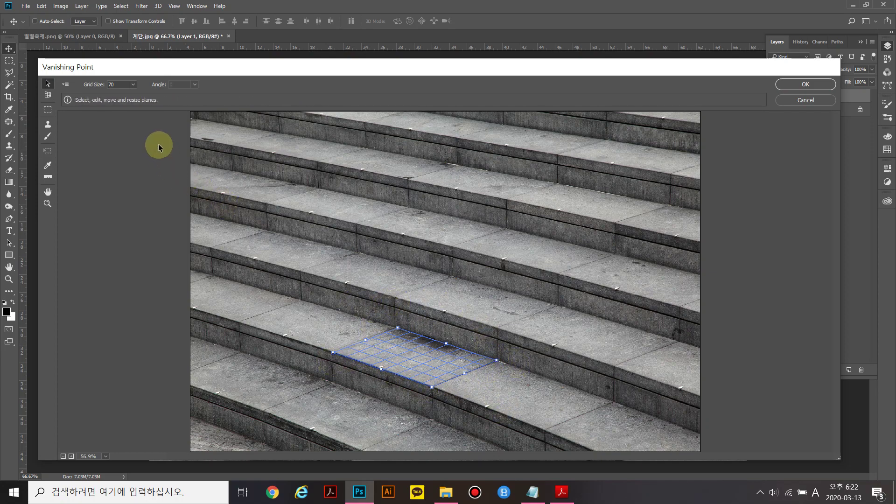
Step: Try a larger grid size for the plane and set it back to 70
click(133, 85)
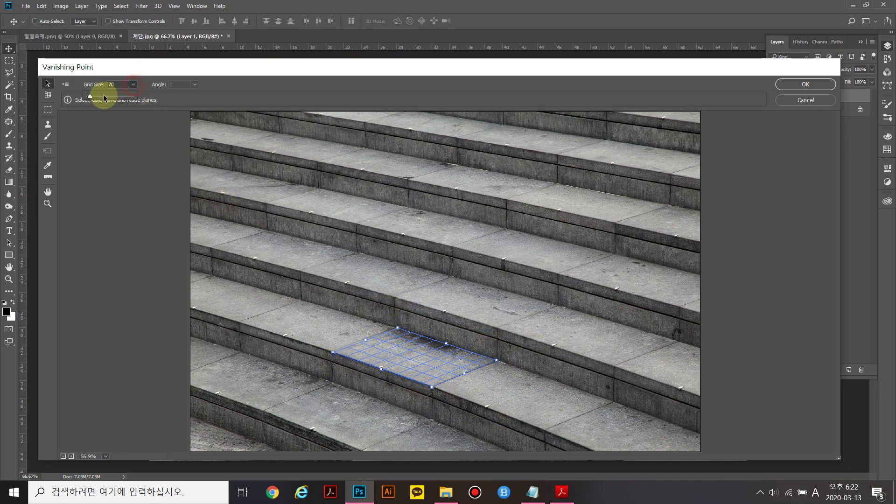
mouse_move(91, 99)
mouse_down()
mouse_move(104, 99)
mouse_move(92, 98)
mouse_up()
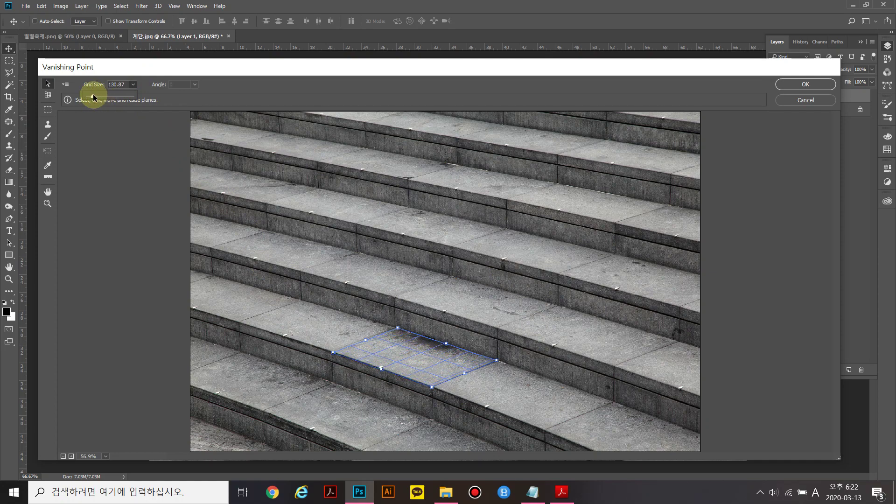
click(116, 84)
text(70)
key(Return)
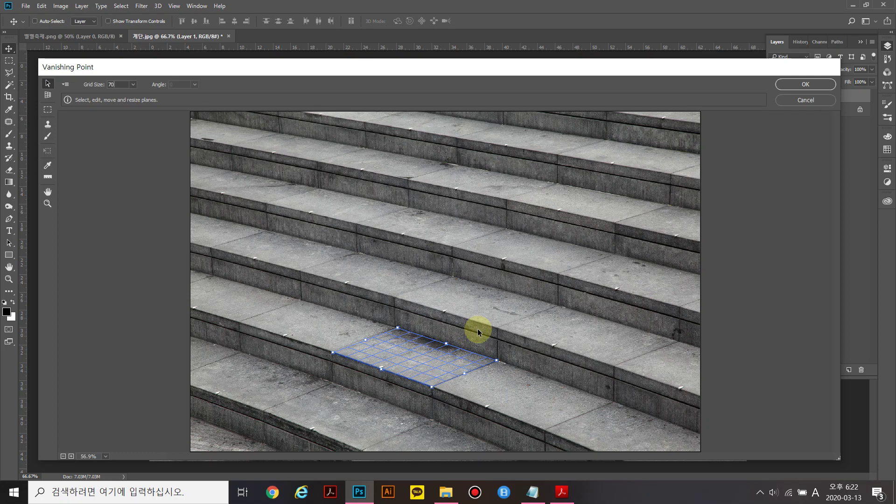
Step: Fine-tune the plane's rear-left and front-left corners so they line up with the paving slab's corners
key(alt)
scroll(478, 329, up, 4)
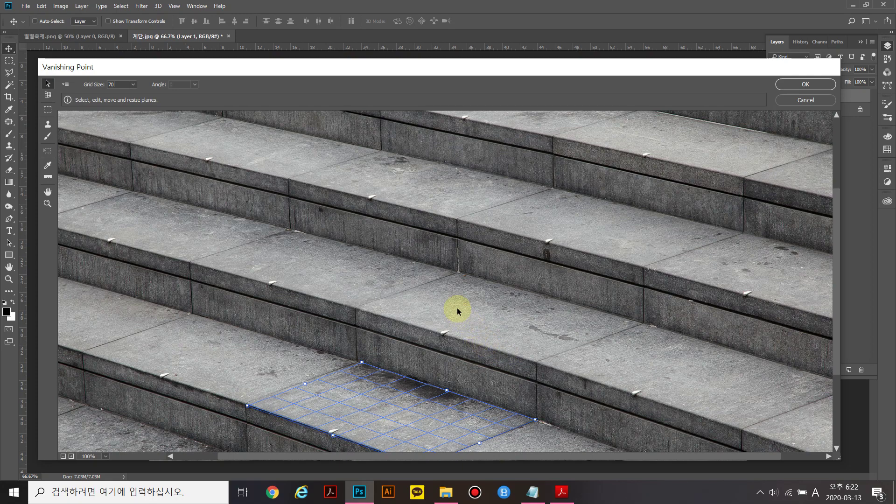
key(space)
drag(466, 351, 454, 283)
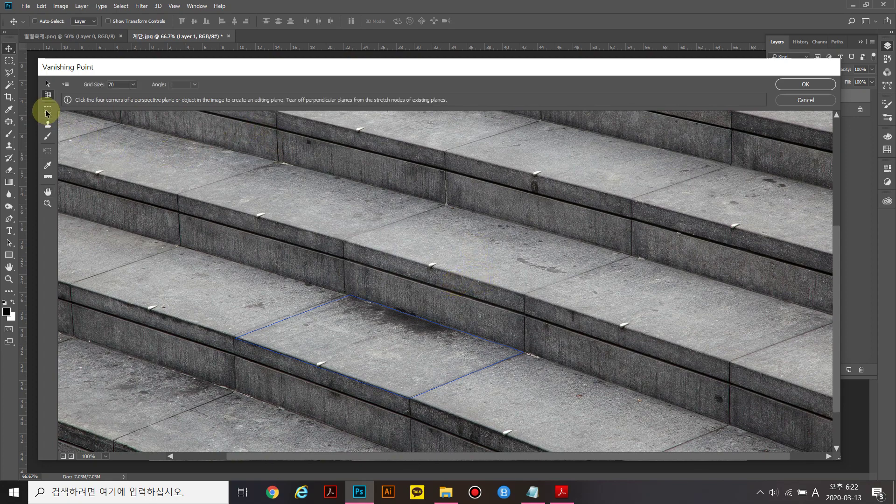
click(47, 85)
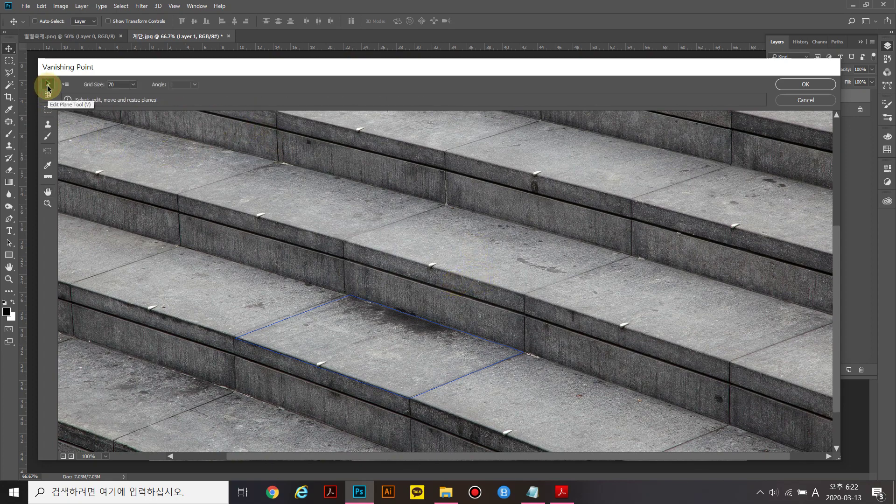
click(350, 295)
drag(350, 296, 347, 296)
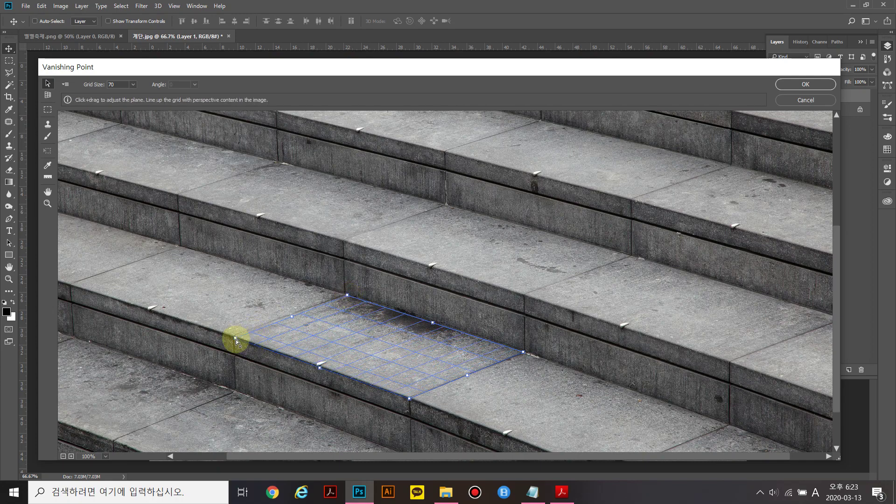
drag(237, 337, 235, 337)
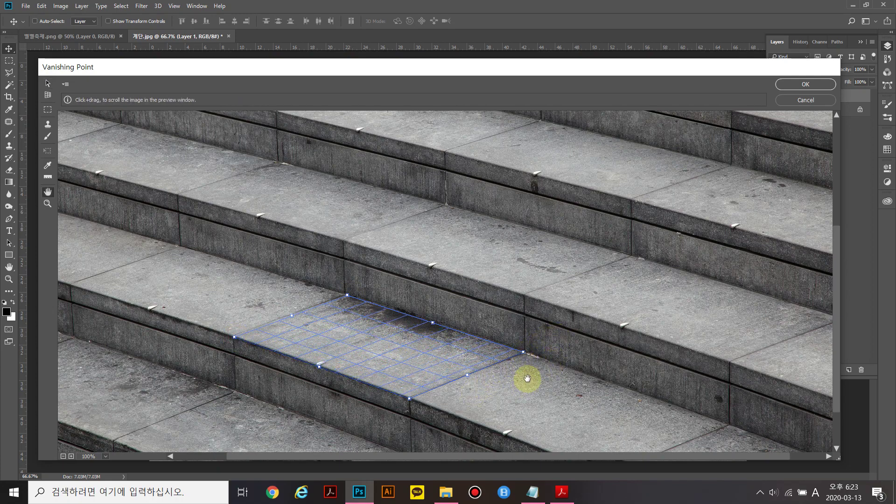
Step: Pull a perpendicular plane up from the slab plane's rear edge onto the riser behind it
drag(525, 377, 482, 380)
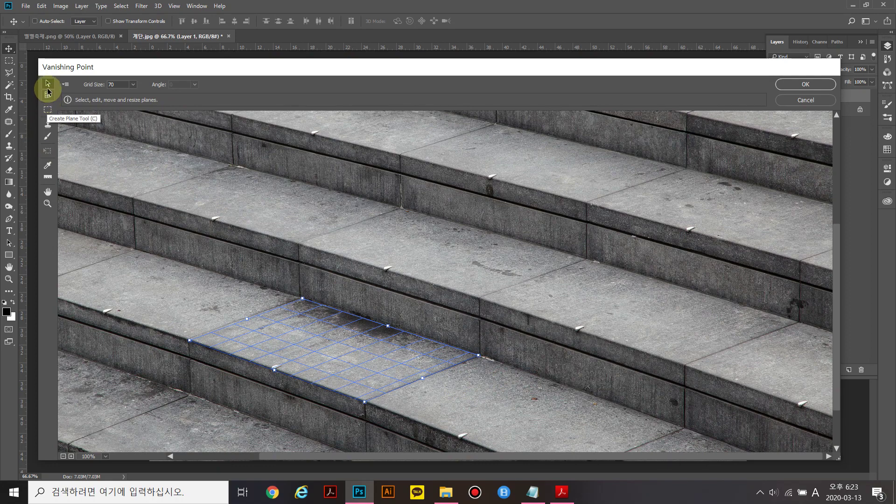
click(49, 97)
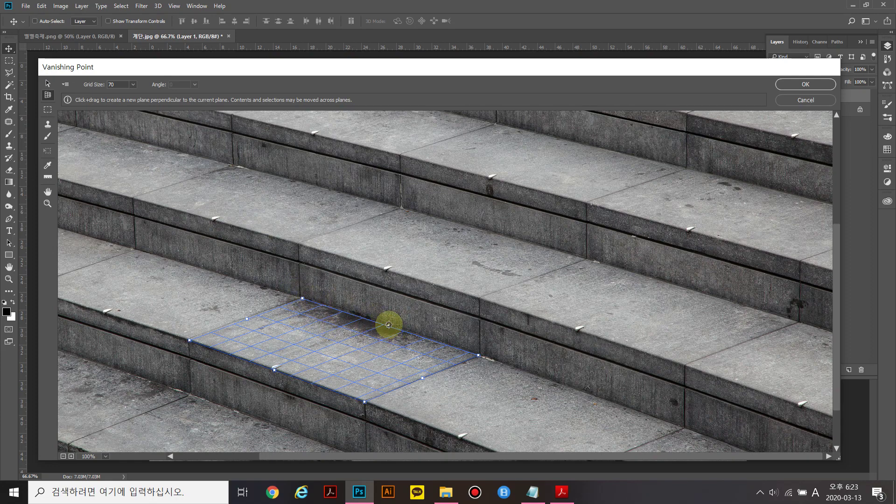
drag(389, 327, 391, 311)
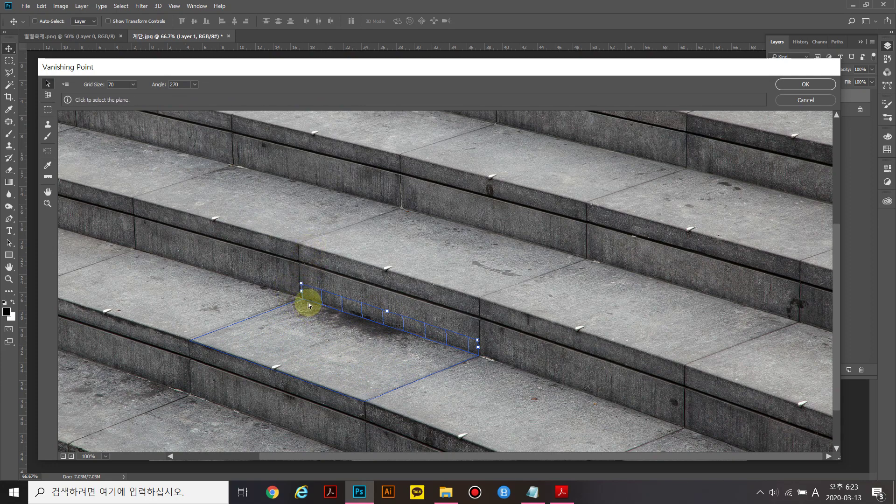
Step: Set the riser plane's angle to 266 and stretch it up to the riser's top edge
click(194, 85)
mouse_move(184, 96)
mouse_down()
mouse_move(168, 96)
mouse_move(183, 99)
mouse_up()
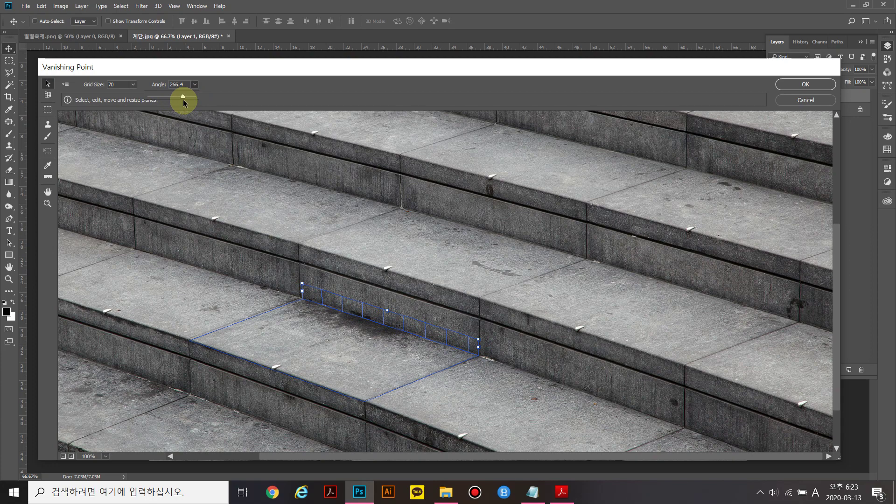
click(184, 84)
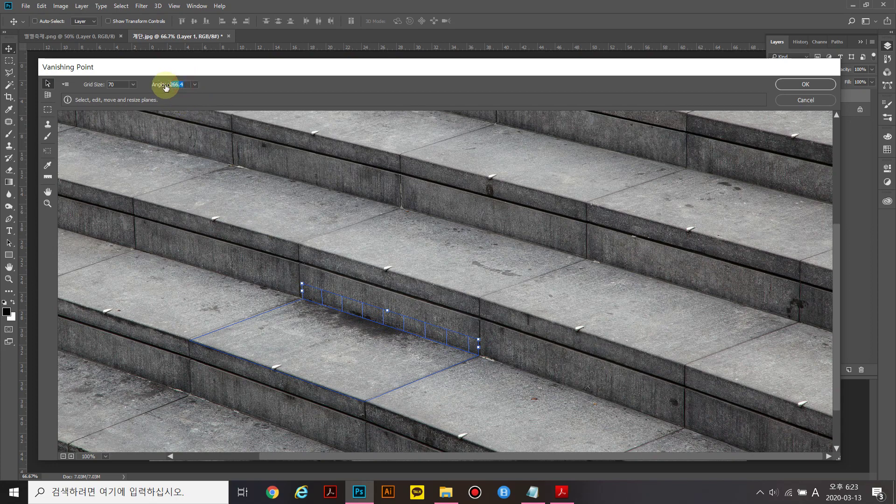
text(266)
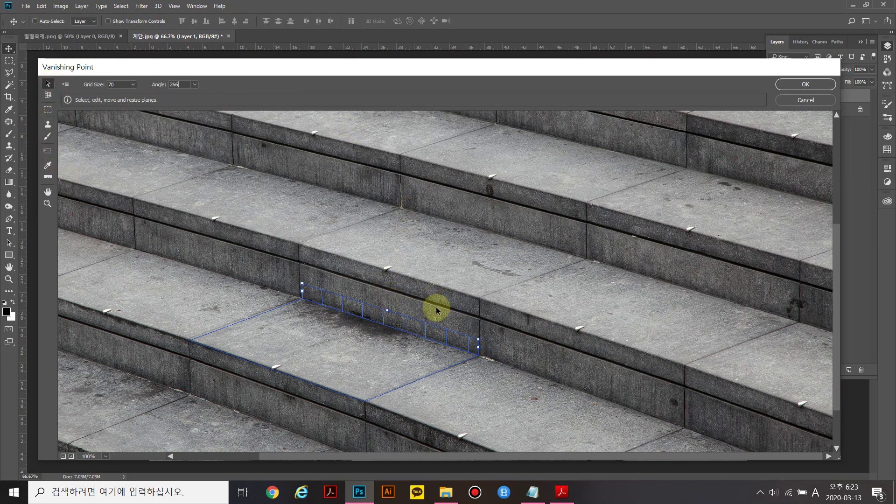
drag(388, 309, 392, 272)
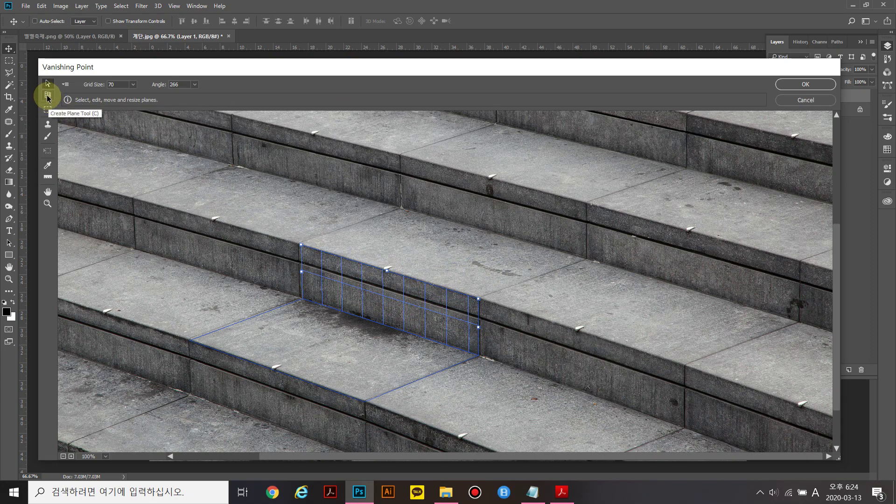
Step: Pull a perpendicular plane from the riser plane's top edge across the next tread and return to the Edit Plane tool
click(48, 96)
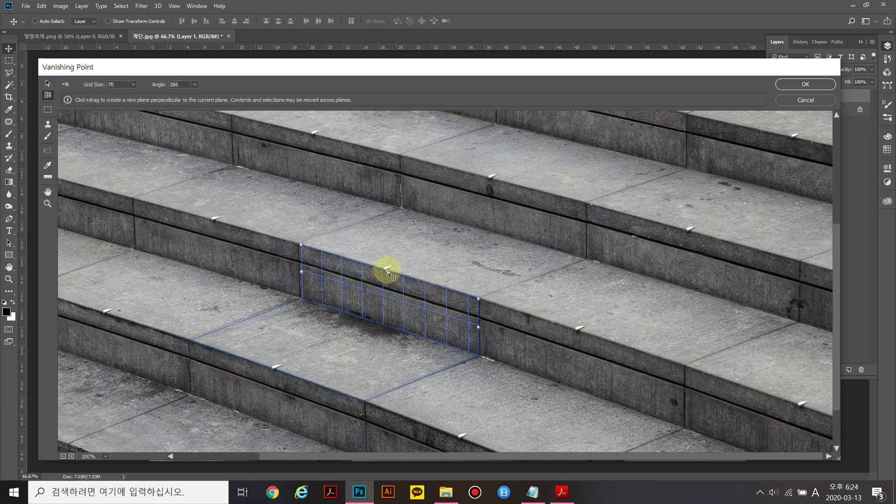
drag(388, 272, 505, 226)
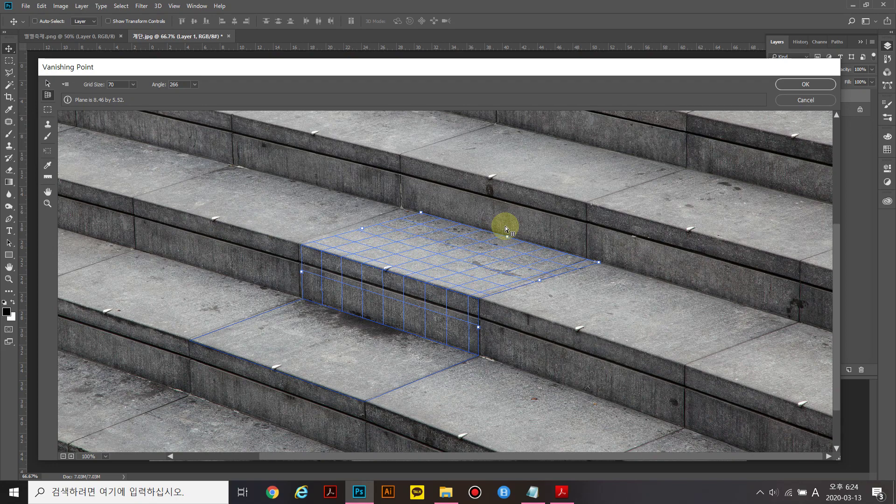
key(v)
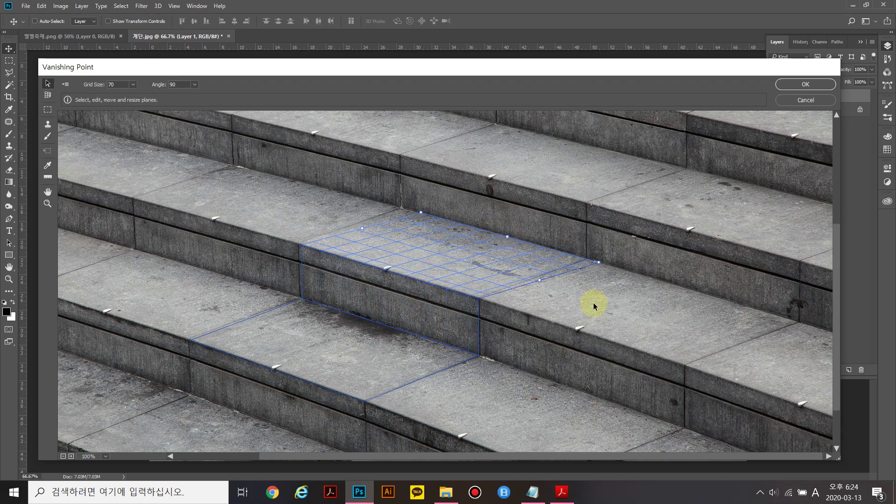
key(h)
drag(602, 291, 486, 329)
key(v)
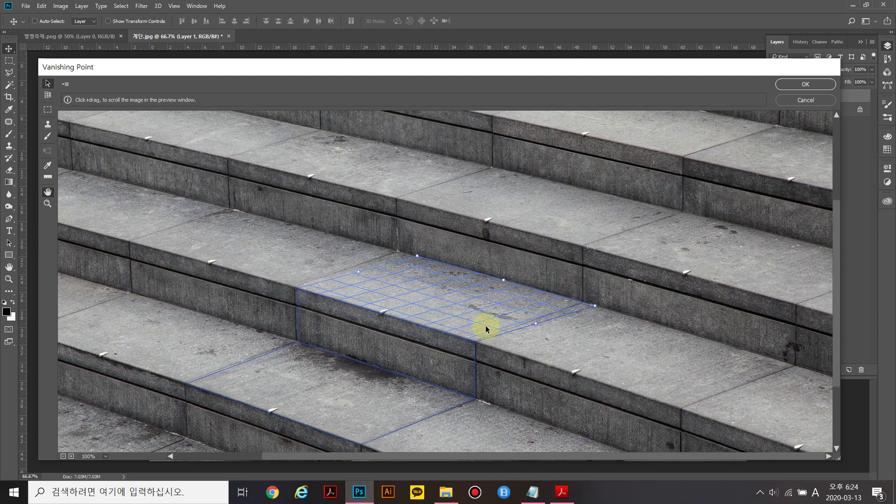
click(48, 83)
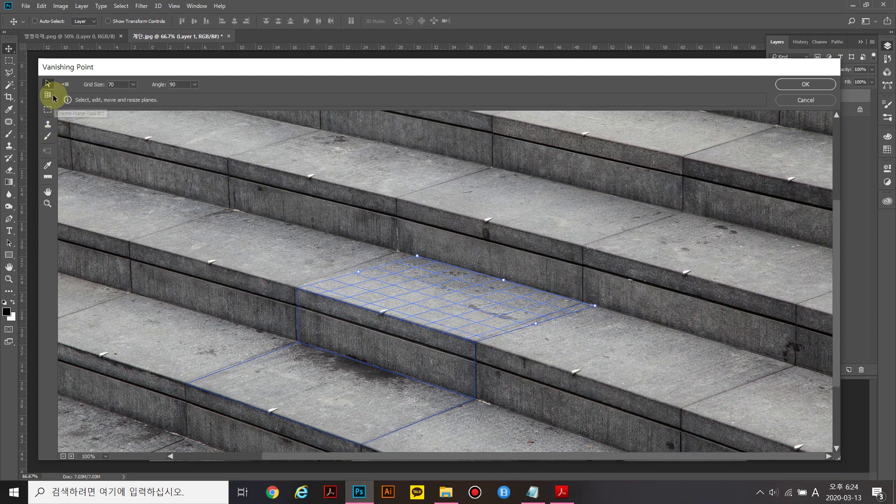
Step: Pull a perpendicular plane up the next riser from the tread plane's rear edge, then another from its upper edge onto the tread above
click(48, 96)
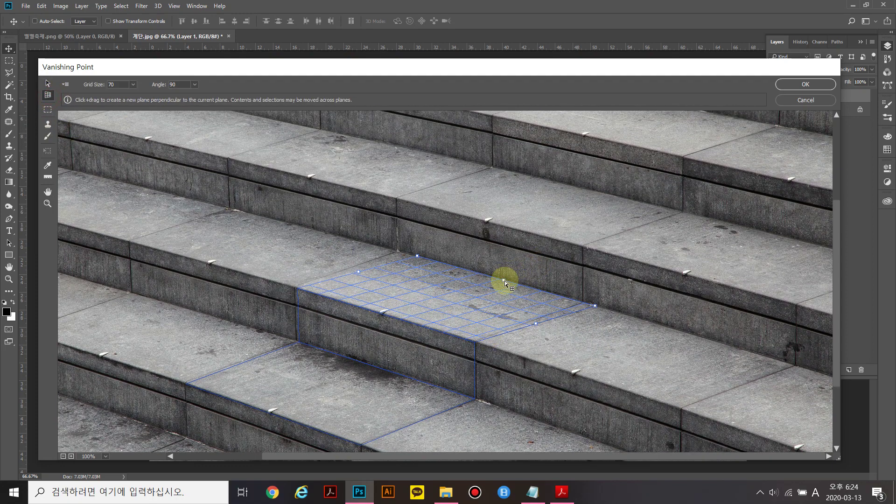
drag(504, 281, 515, 226)
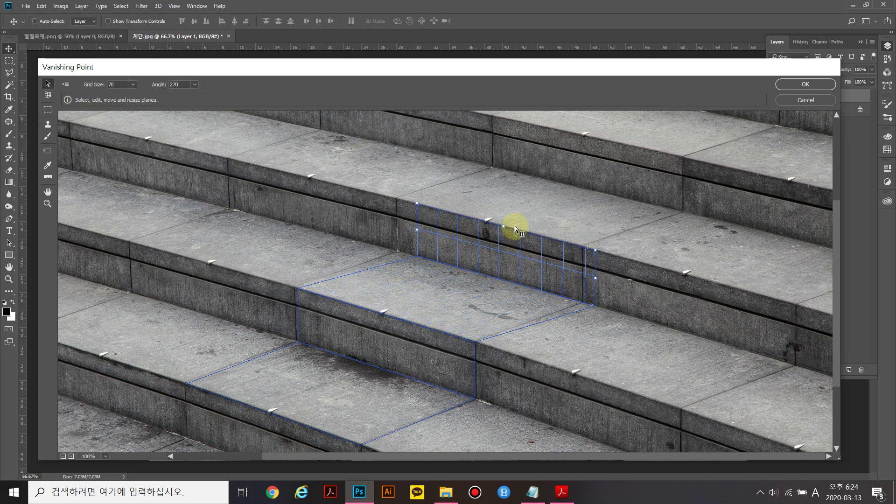
click(47, 95)
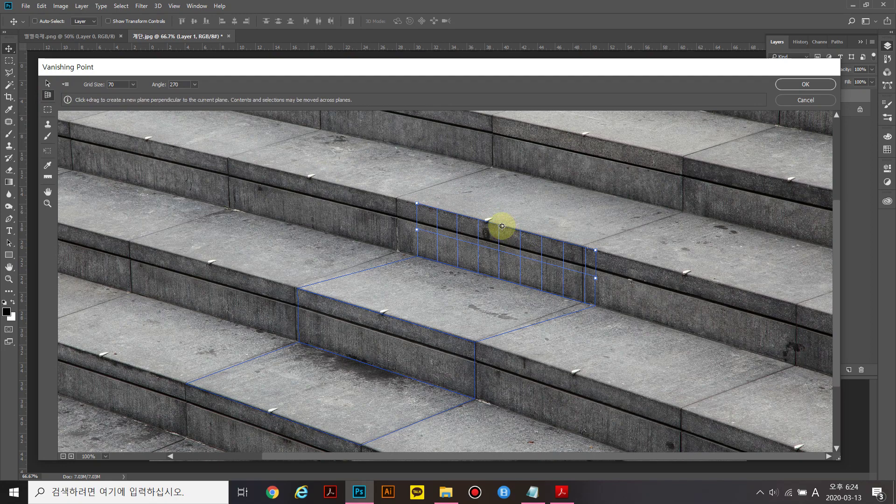
drag(504, 228, 614, 191)
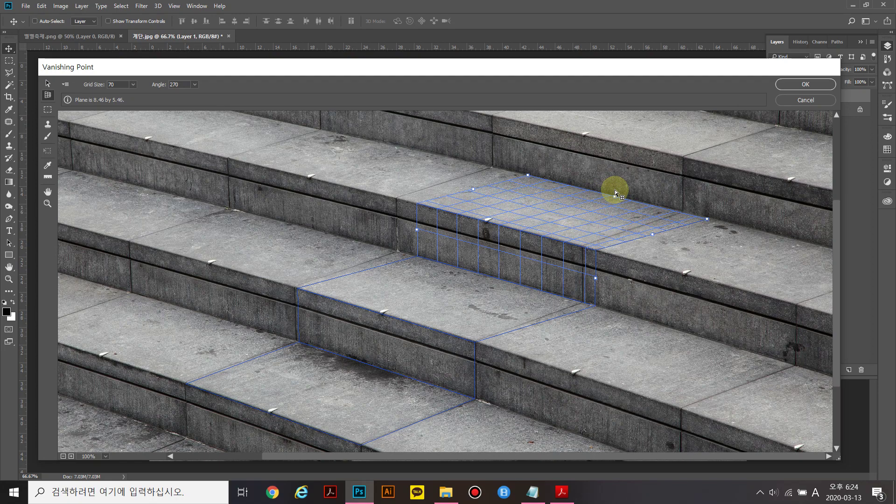
drag(615, 191, 560, 223)
Step: Set the uppermost tread plane's angle to 93.6 and stretch it back to the base of the riser behind it
click(195, 84)
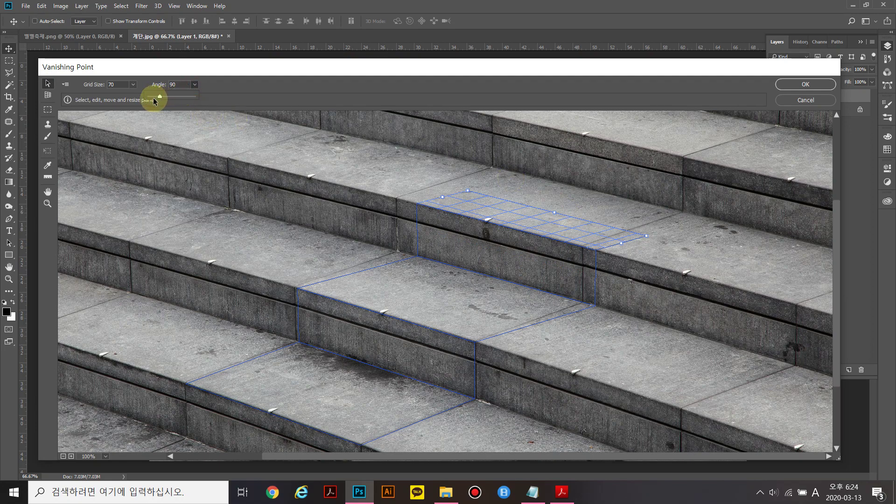
drag(154, 98, 161, 102)
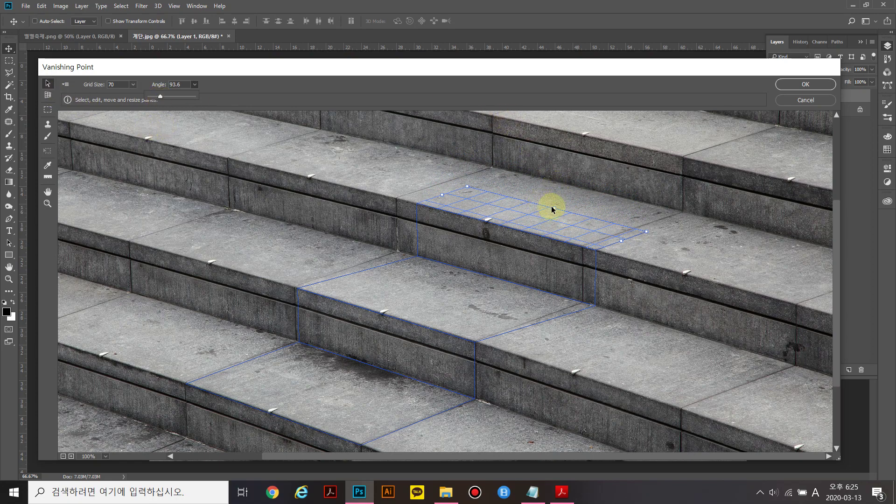
drag(551, 209, 582, 187)
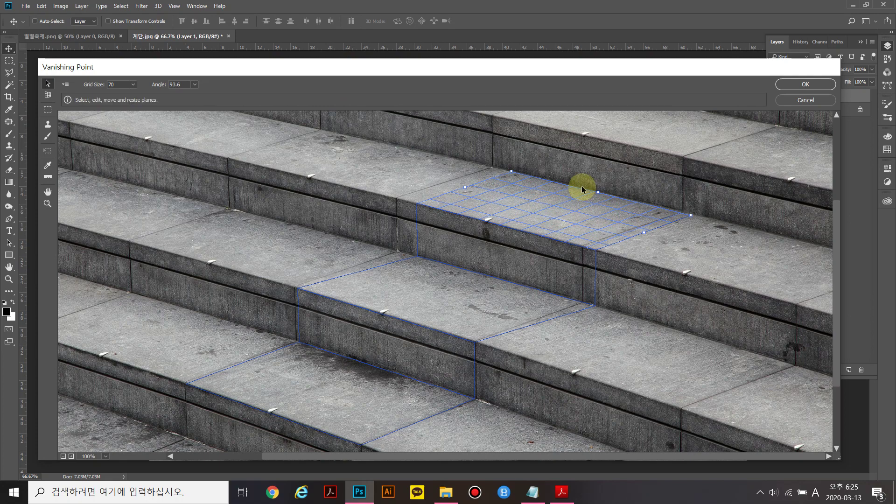
Step: Paste the copied arrow banner into the Vanishing Point view and scale it down to about a third of its size
key(ctrl+minus)
key(ctrl+minus)
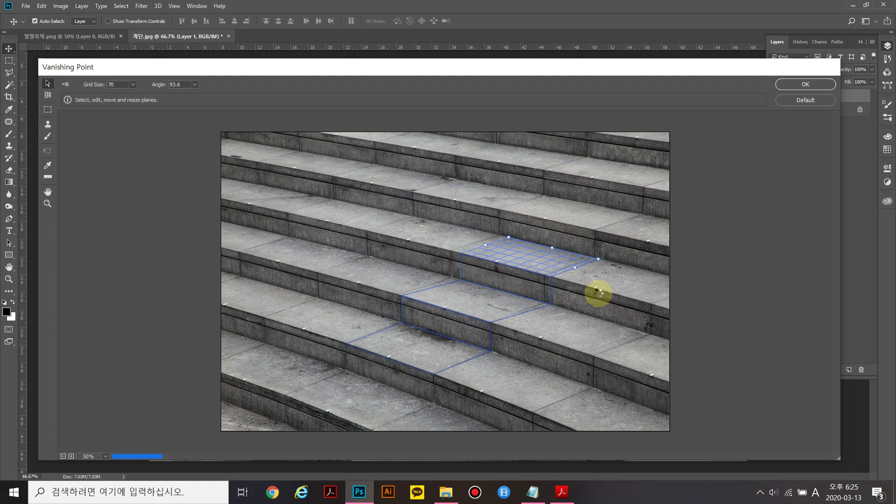
key(ctrl+v)
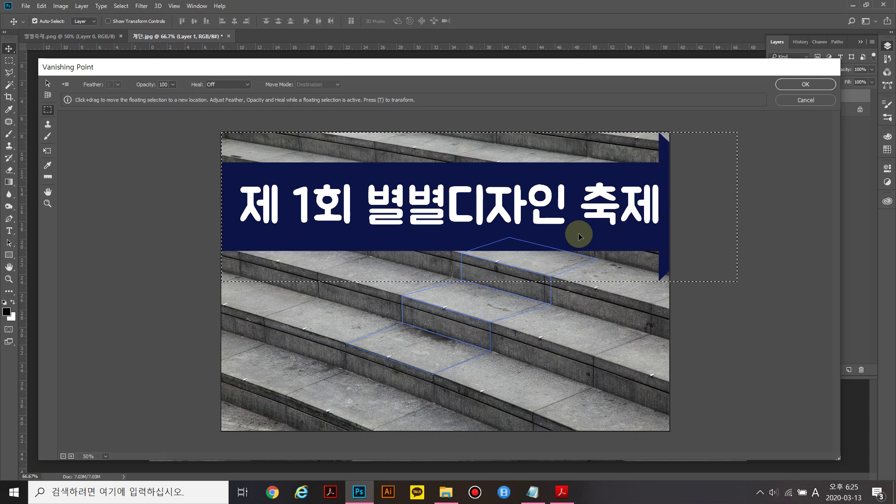
key(t)
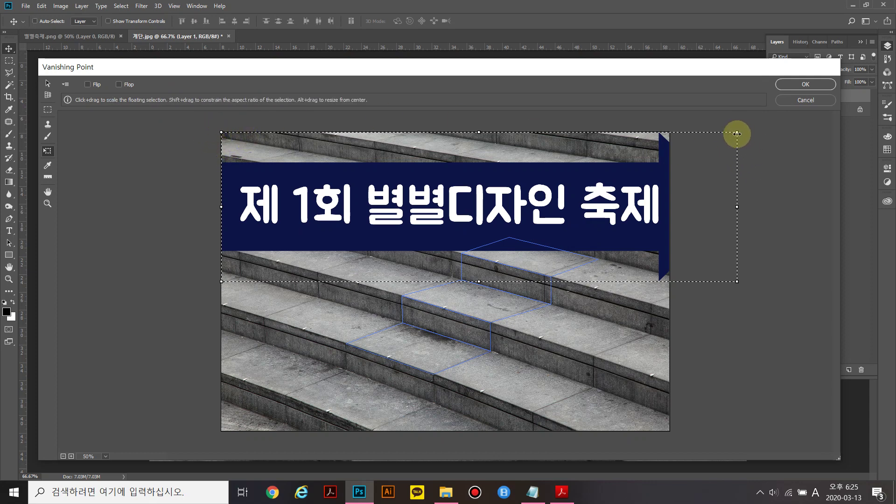
drag(738, 133, 397, 223)
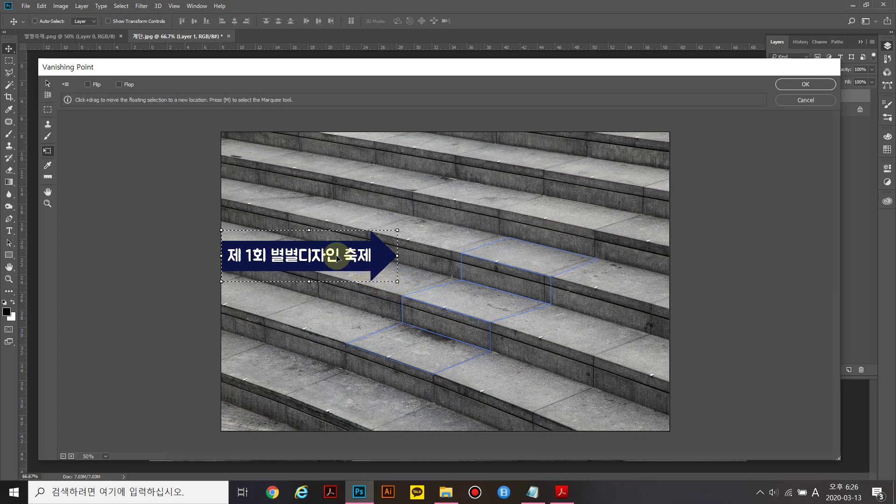
Step: Move the banner onto the connected planes so it climbs the treads and risers, and apply the Vanishing Point result
drag(337, 258, 360, 242)
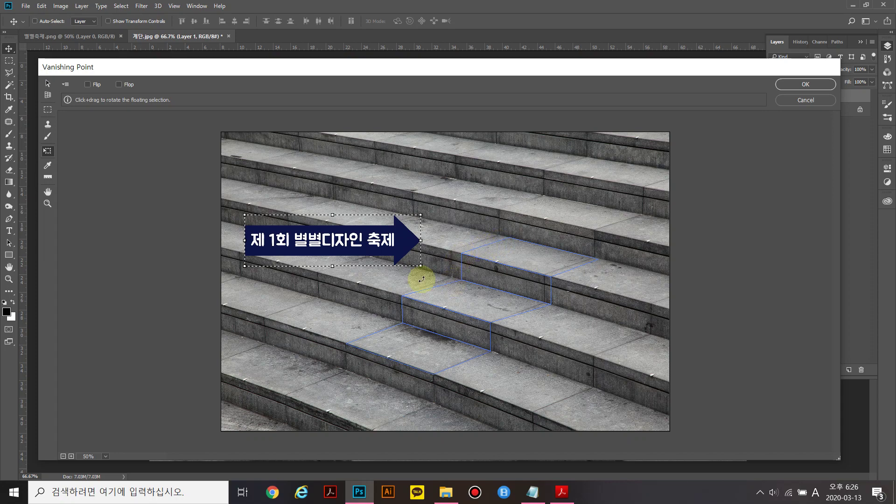
drag(376, 254, 512, 295)
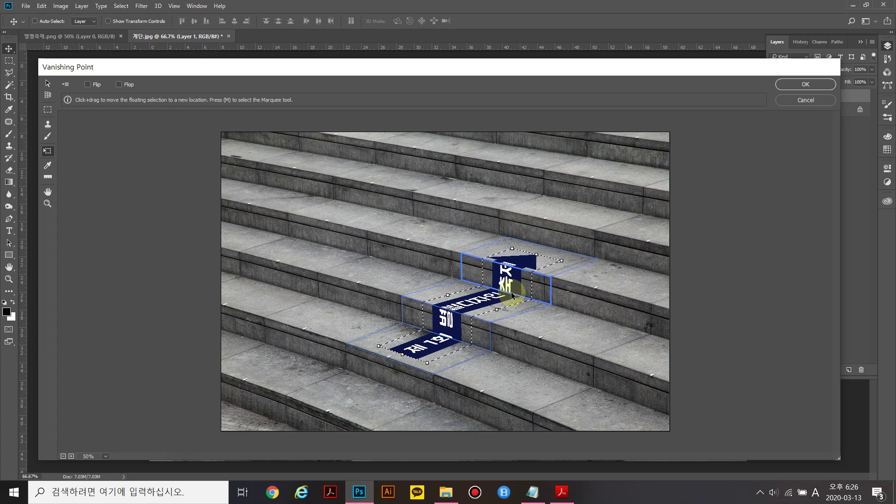
click(813, 85)
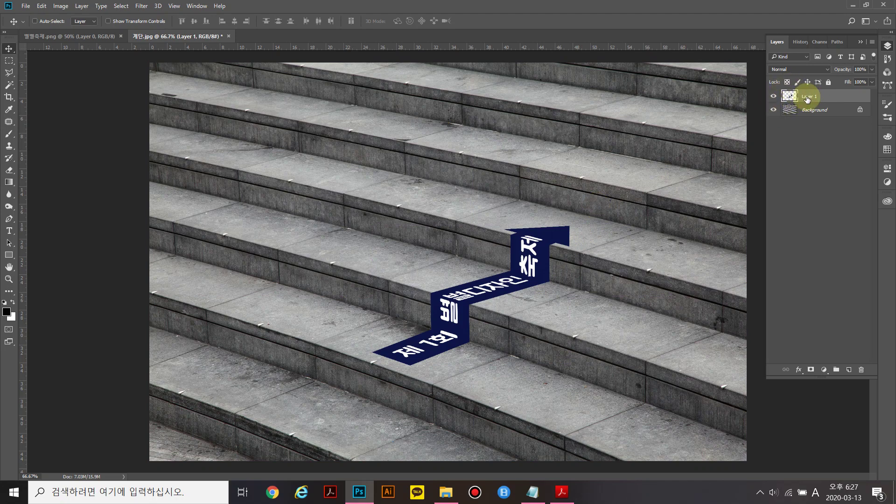
Step: Load the outline of the banner on Layer 1 as a selection
key(ctrl)
ctrl+click(790, 98)
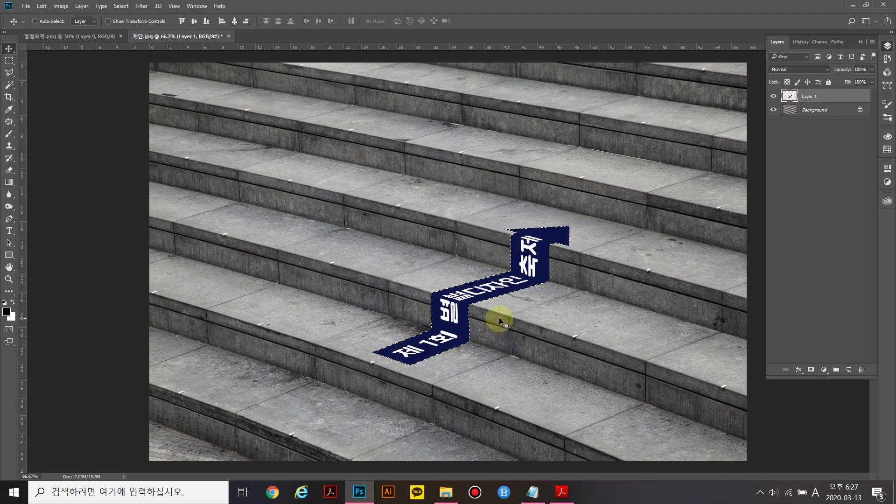
key(ctrl+plus)
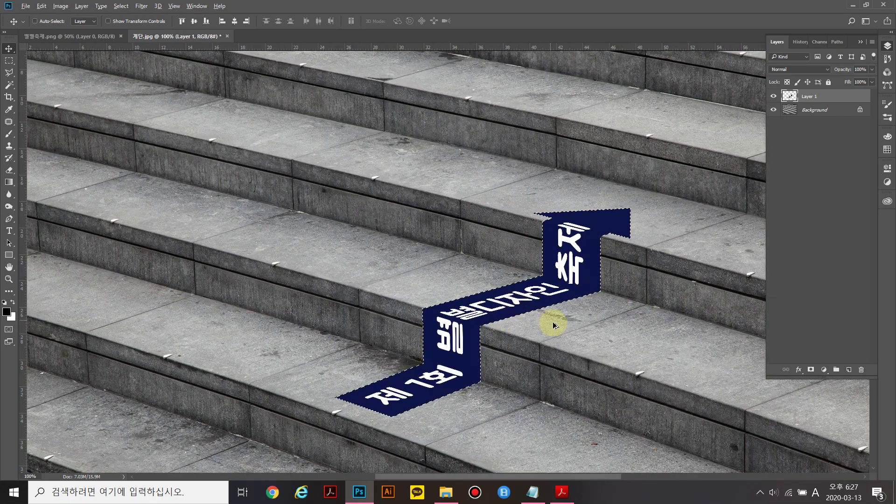
drag(555, 327, 468, 303)
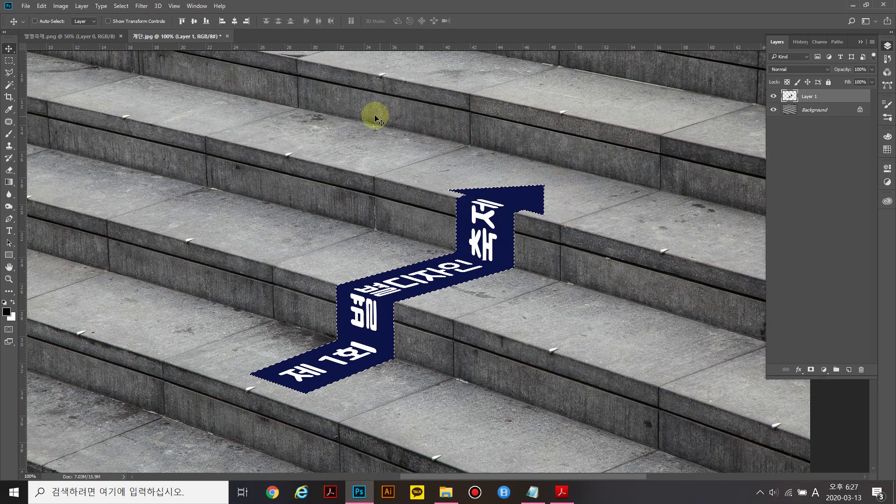
Step: Subtract the arrowhead on the uppermost tread from the selection, using the Polygonal Lasso with a 0 px feather
click(9, 74)
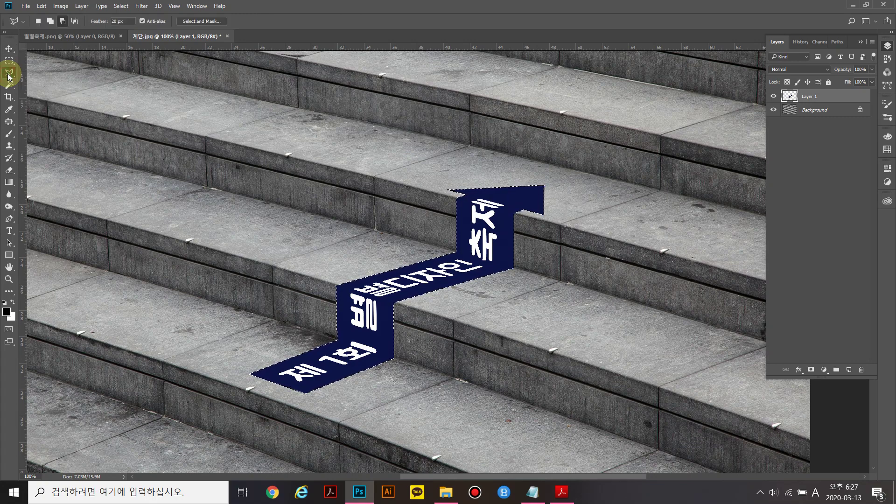
click(120, 21)
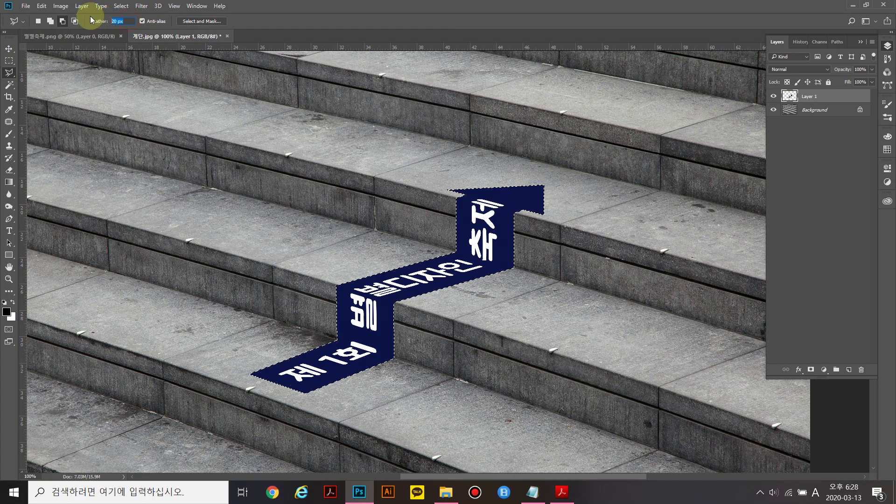
text(0)
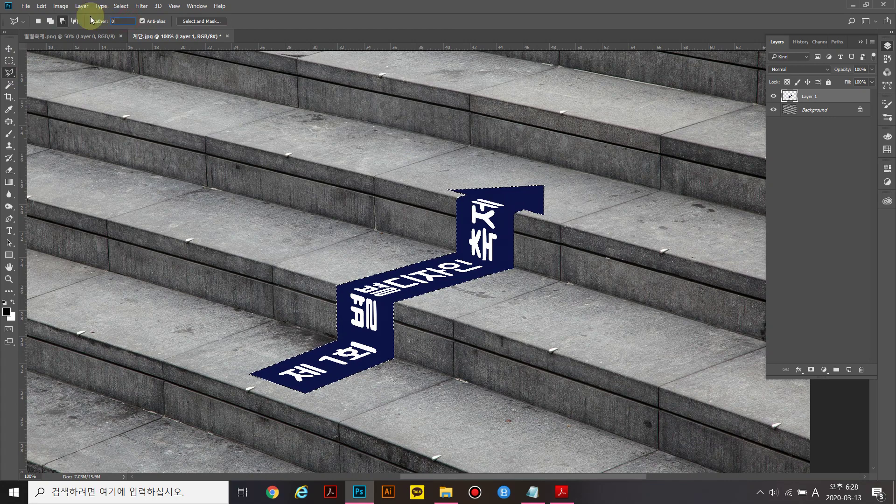
click(62, 22)
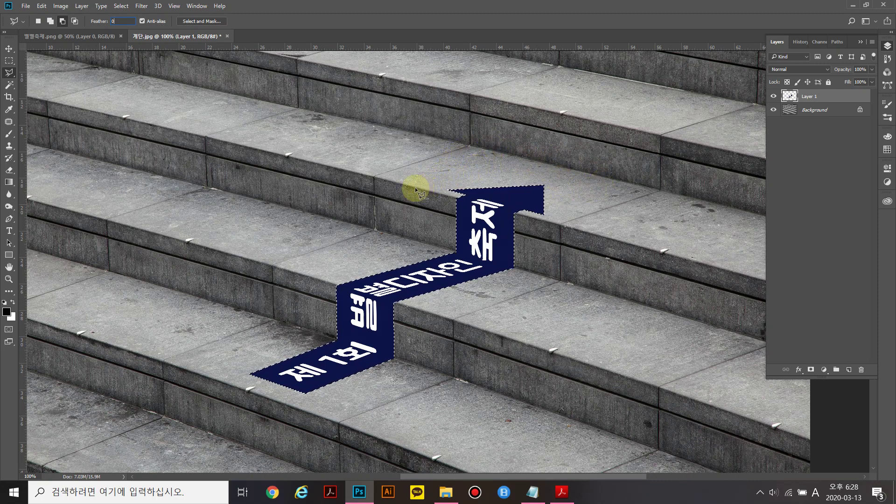
click(399, 181)
click(564, 226)
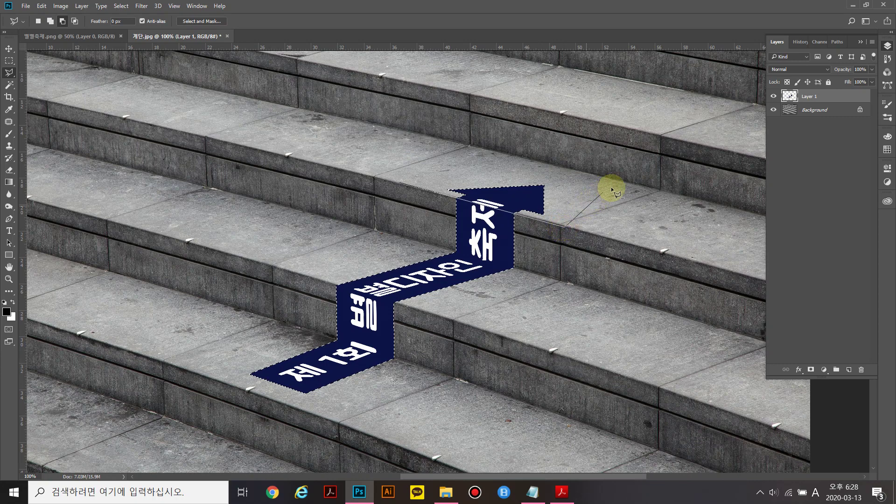
click(628, 186)
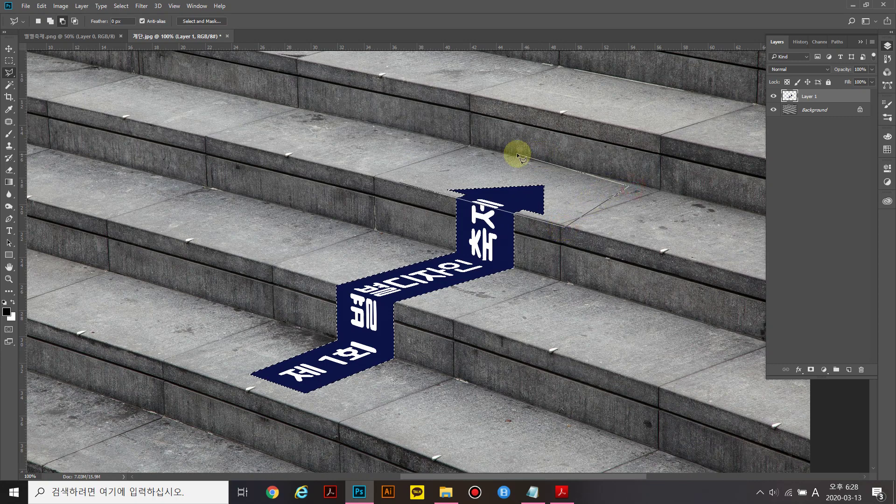
click(396, 180)
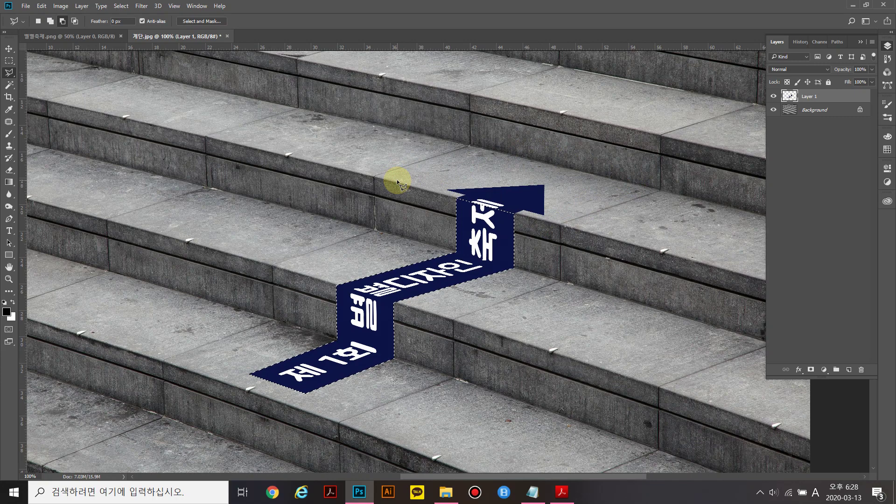
Step: Subtract the banner section lying on the middle tread from the selection, following the edges of the two risers
click(300, 272)
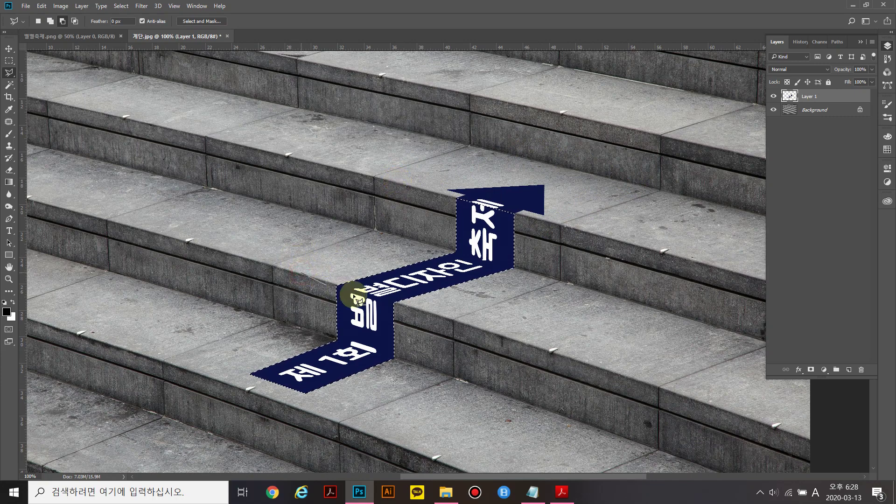
click(329, 283)
click(416, 309)
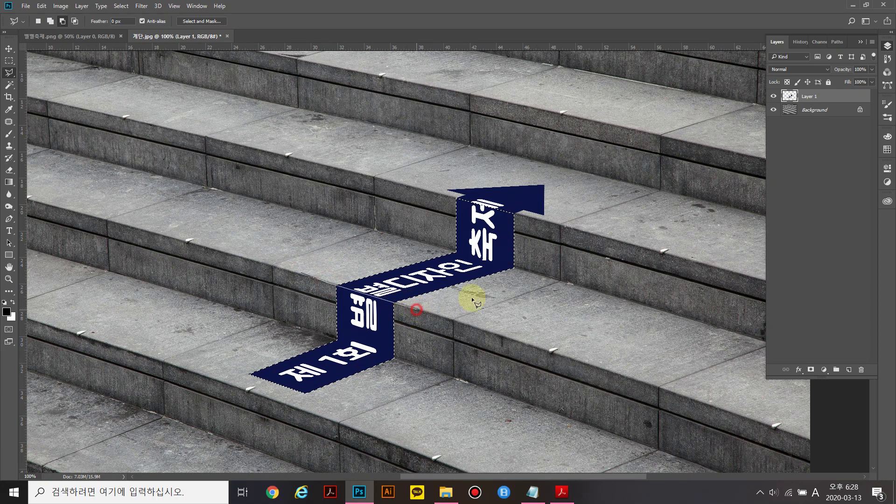
click(542, 273)
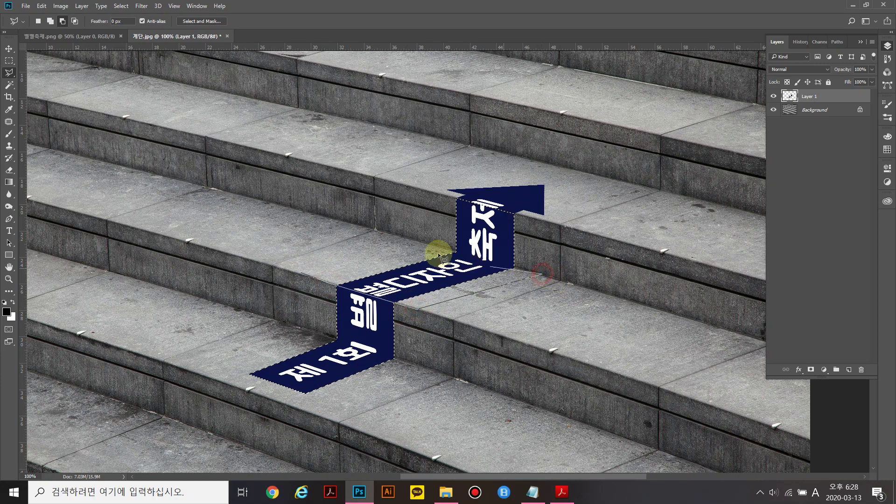
click(310, 268)
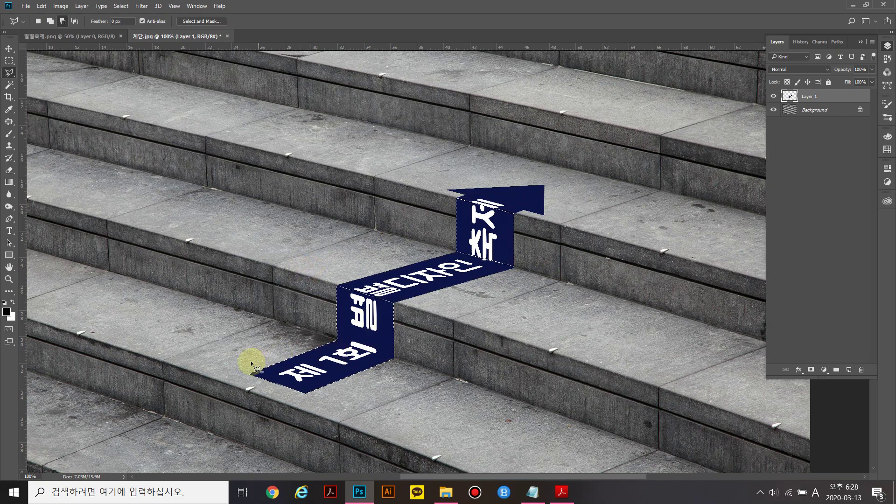
Step: Subtract the banner section on the lowest tread from the selection, leaving only the parts on the risers
click(227, 375)
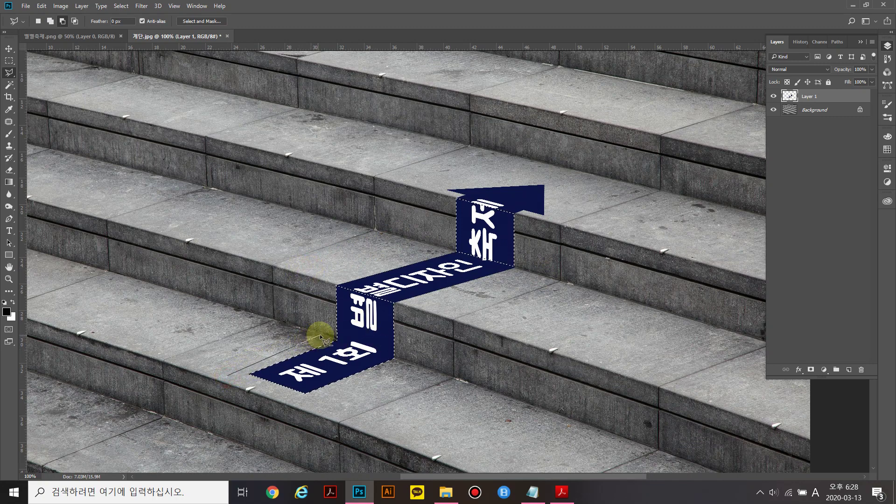
click(321, 336)
click(414, 363)
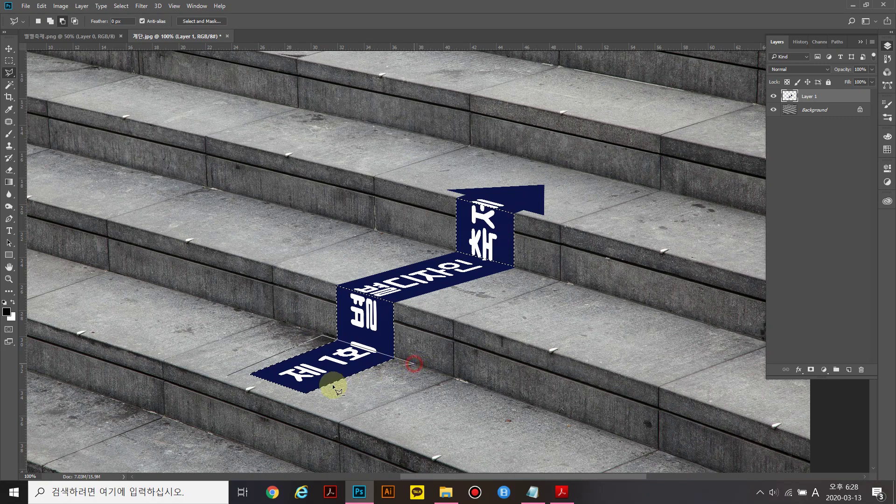
click(308, 408)
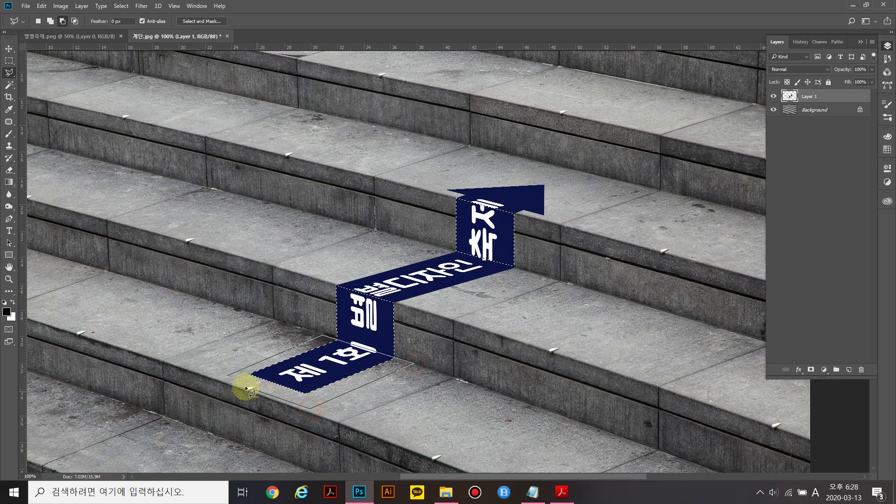
click(236, 380)
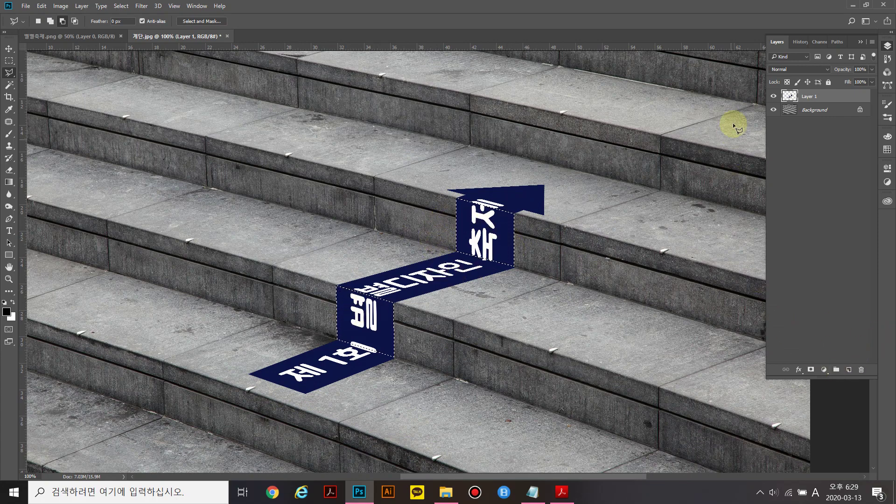
Step: Add a new layer above the banner layer and keep the foreground color at black, 000000
click(849, 374)
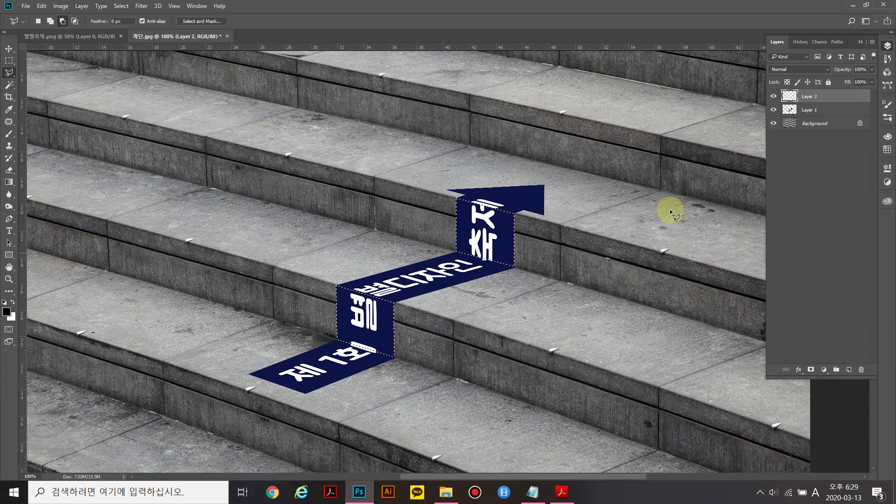
click(4, 313)
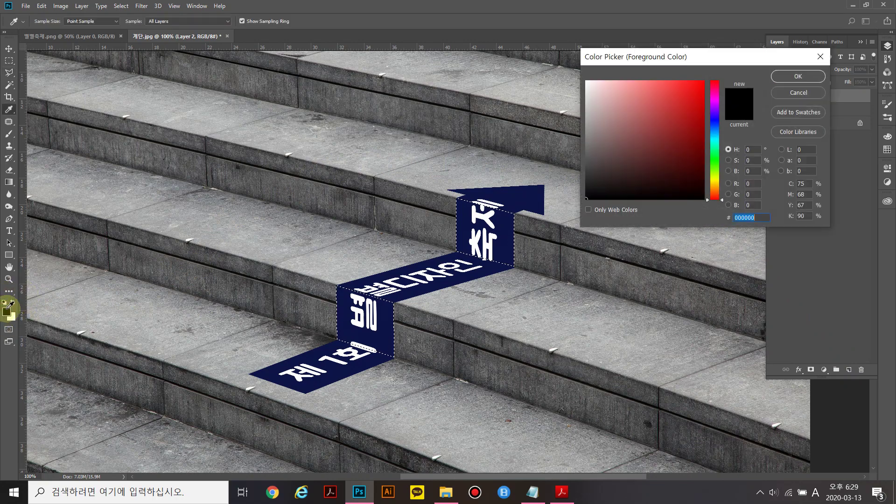
drag(713, 61, 624, 85)
drag(491, 97, 267, 79)
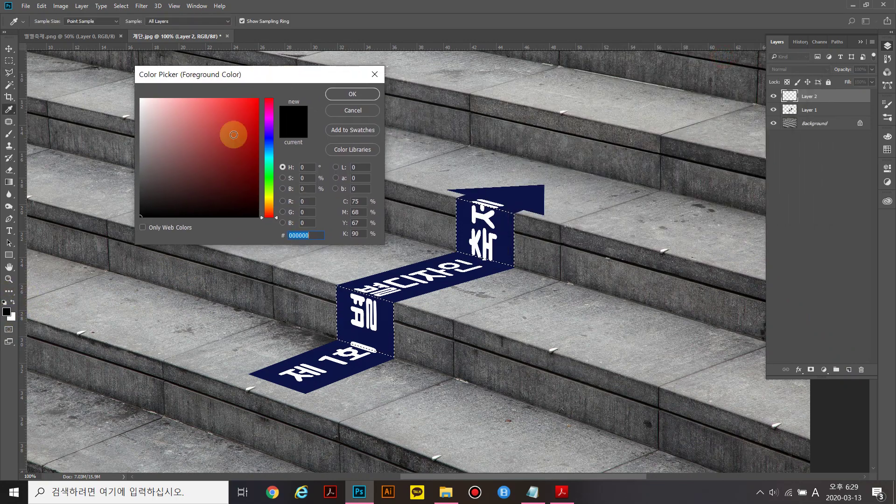
click(353, 94)
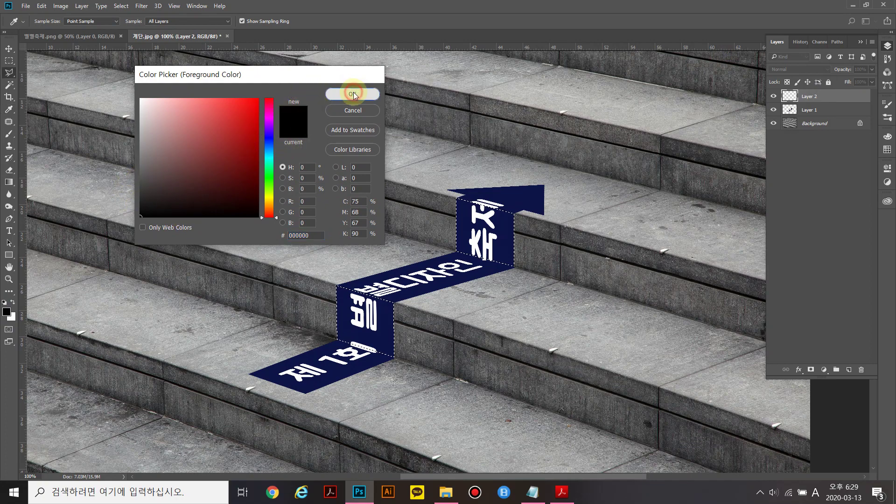
Step: Fill the selected riser sections with the black foreground color on the new layer, using the Paint Bucket
click(10, 185)
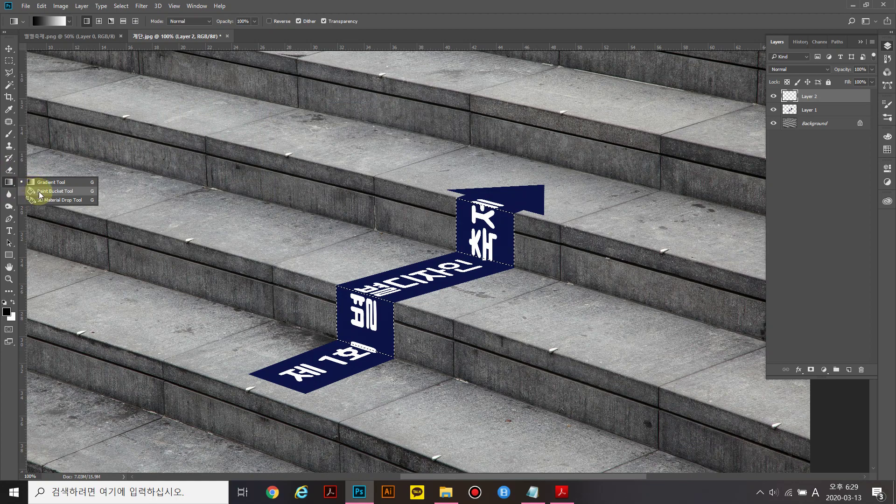
click(38, 192)
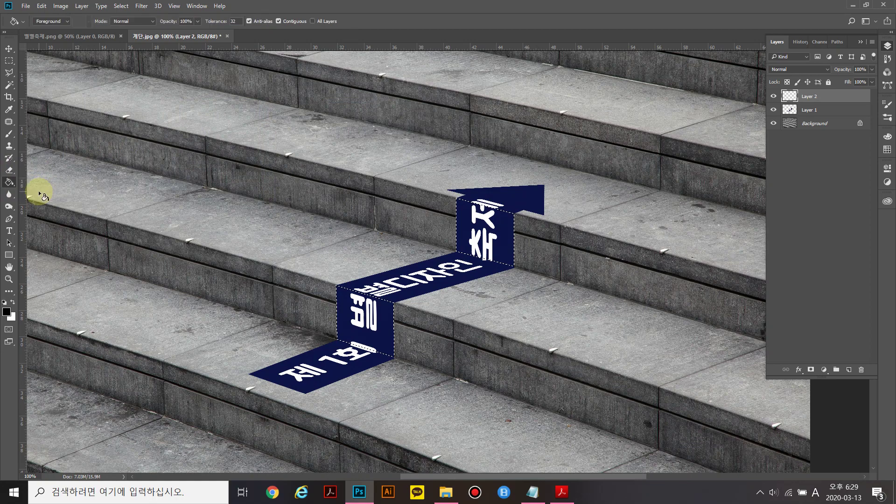
click(344, 307)
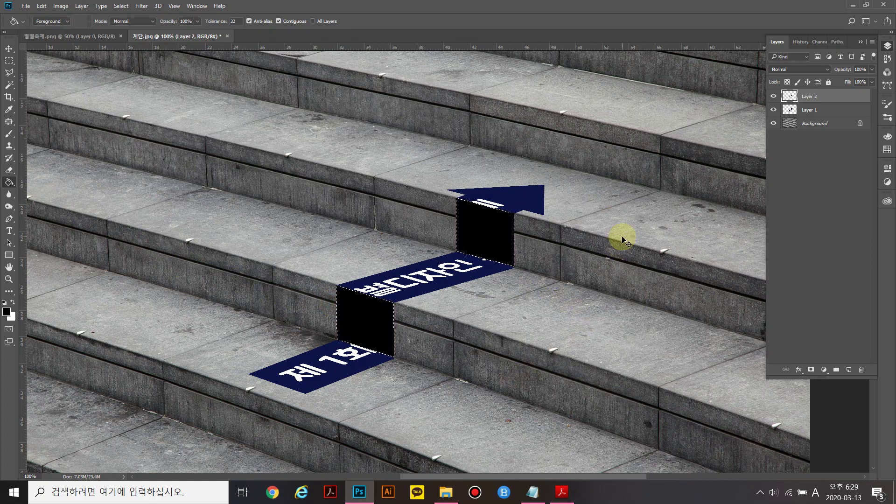
Step: Lower the opacity of the black riser shading layer to 50% and clear the selection
scroll(624, 239, down, 2)
scroll(623, 240, up, 2)
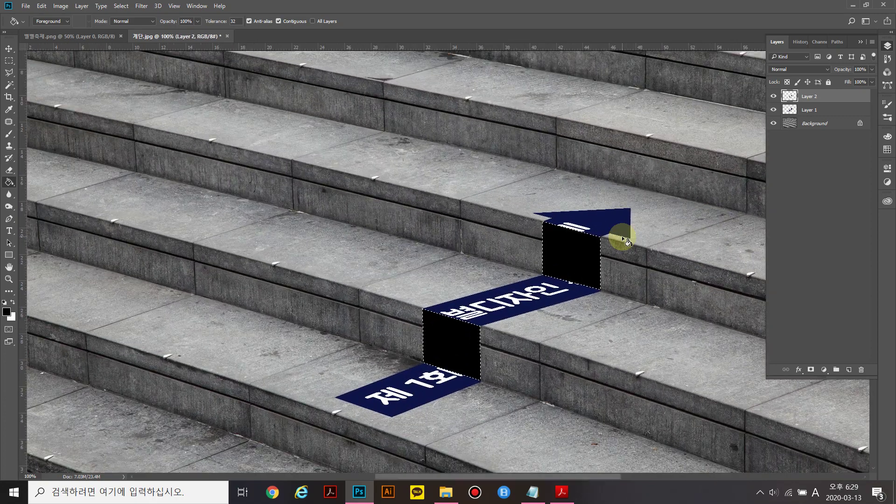
drag(582, 314, 436, 320)
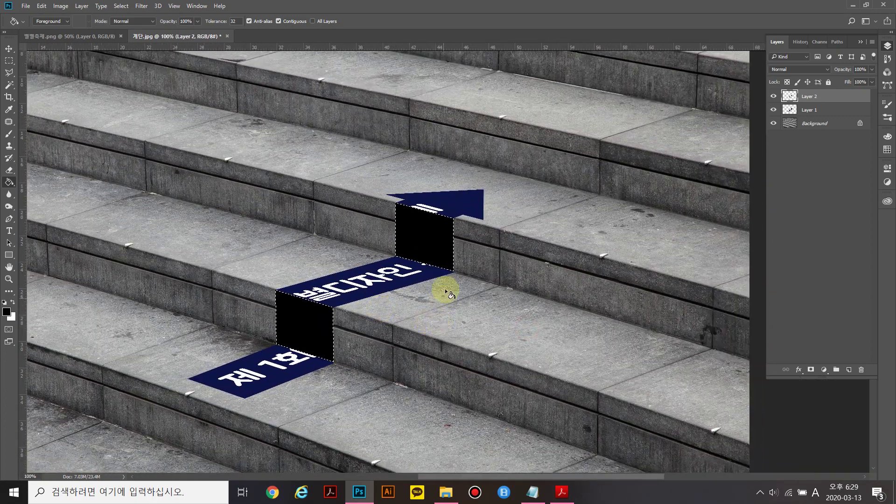
click(860, 71)
click(872, 70)
drag(859, 81, 848, 83)
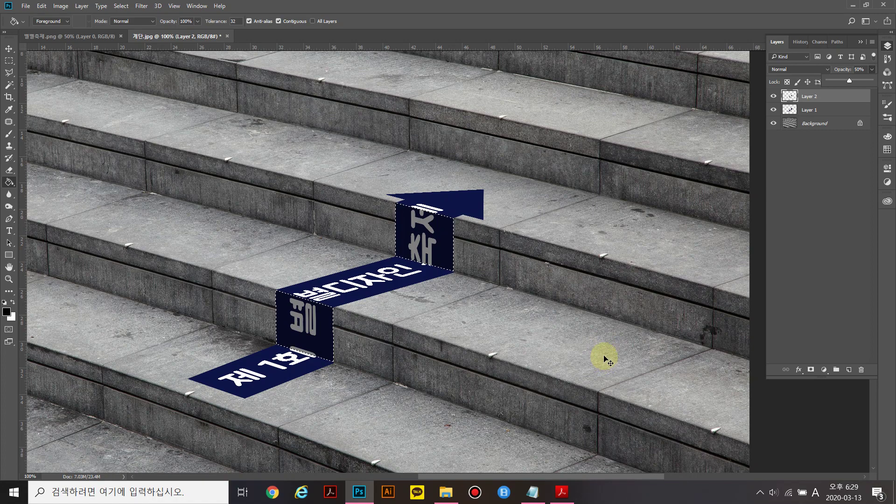
key(ctrl+d)
key(ctrl+minus)
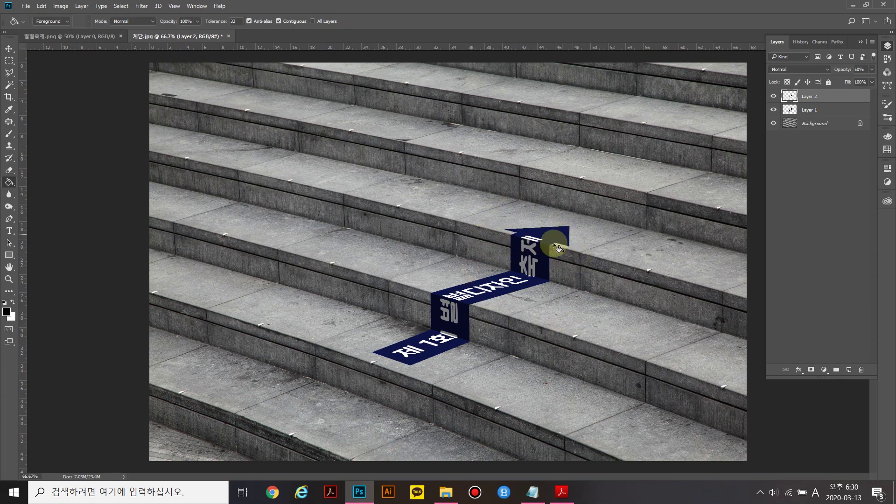
click(536, 279)
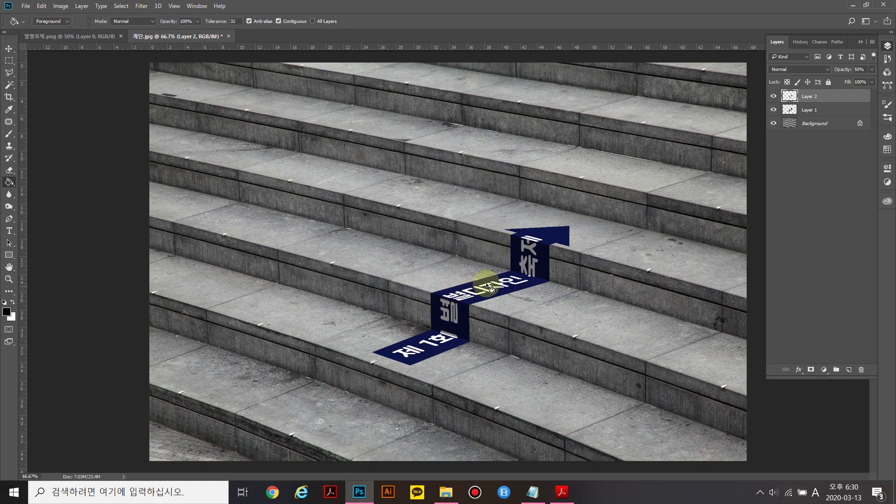
Step: Toggle the visibility of the riser shading layer to compare the banner with and without it, leaving it shown
click(774, 98)
click(773, 98)
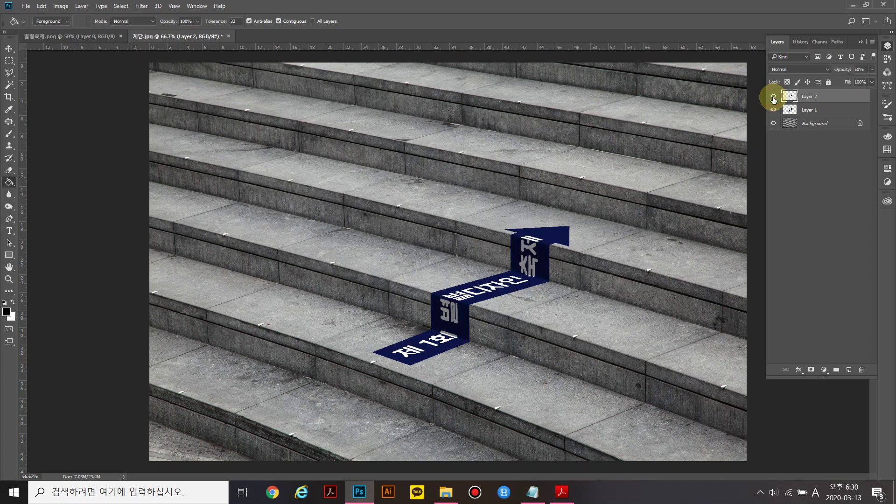
click(773, 98)
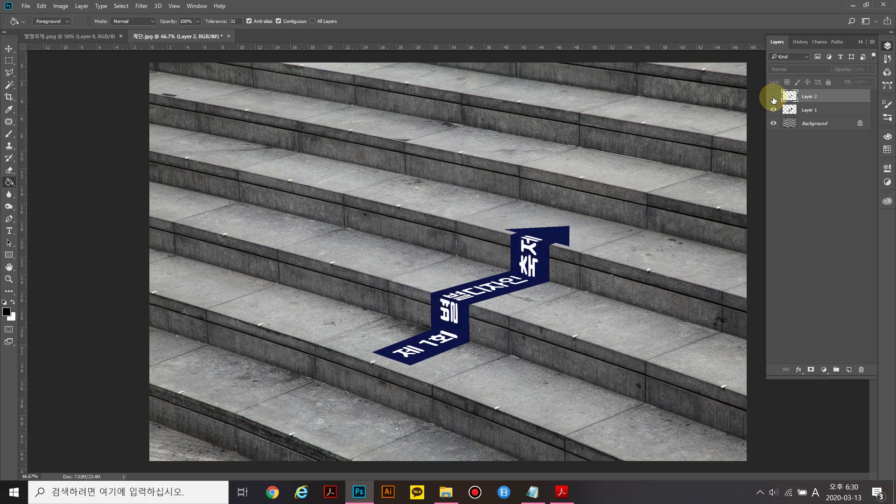
click(773, 98)
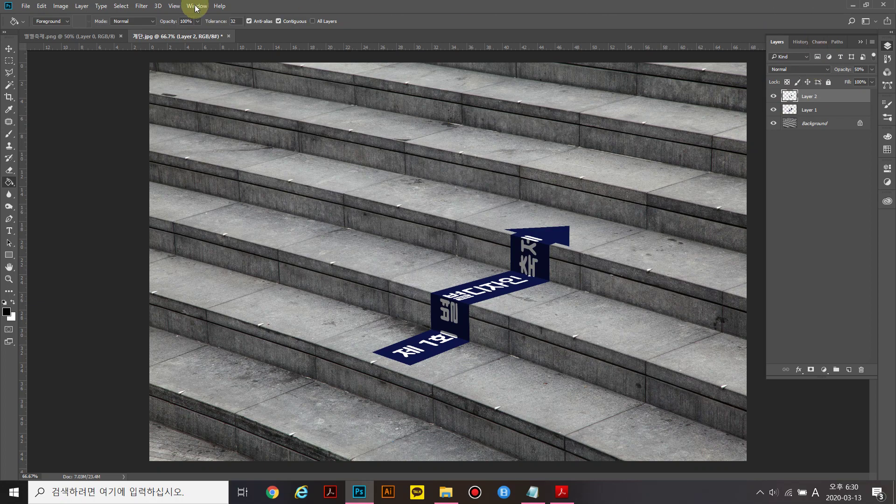
click(138, 6)
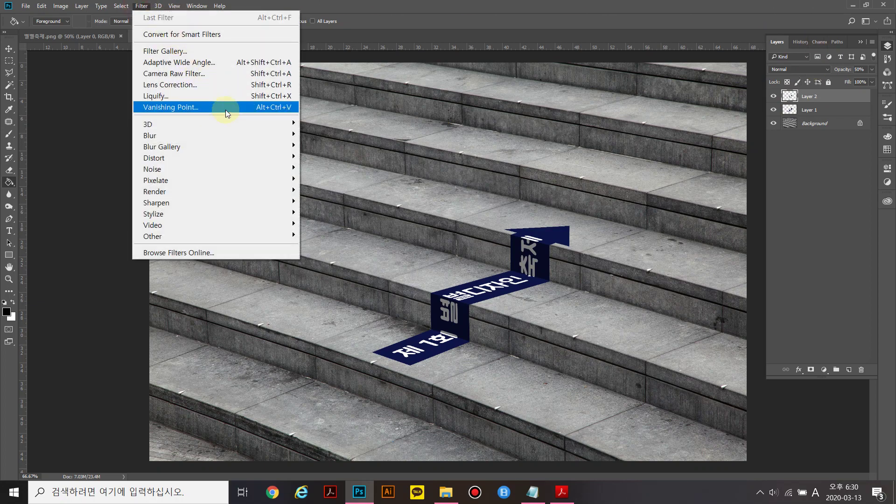
click(363, 7)
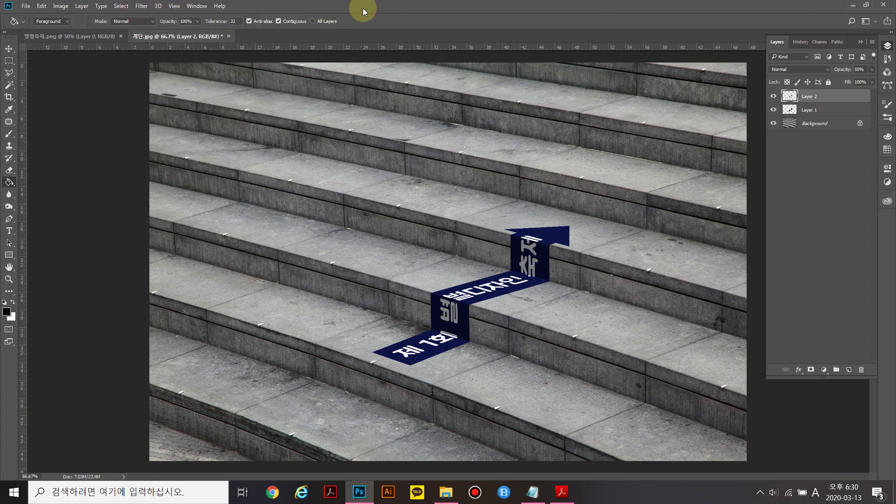